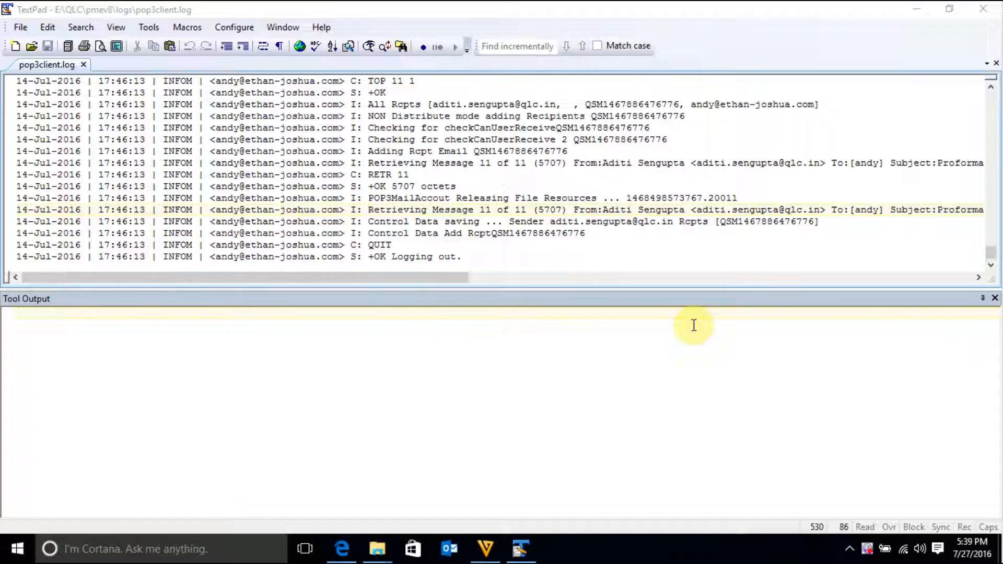
Search pop3client.log for the sender's full e-mail address and go through the successive matches
click(78, 28)
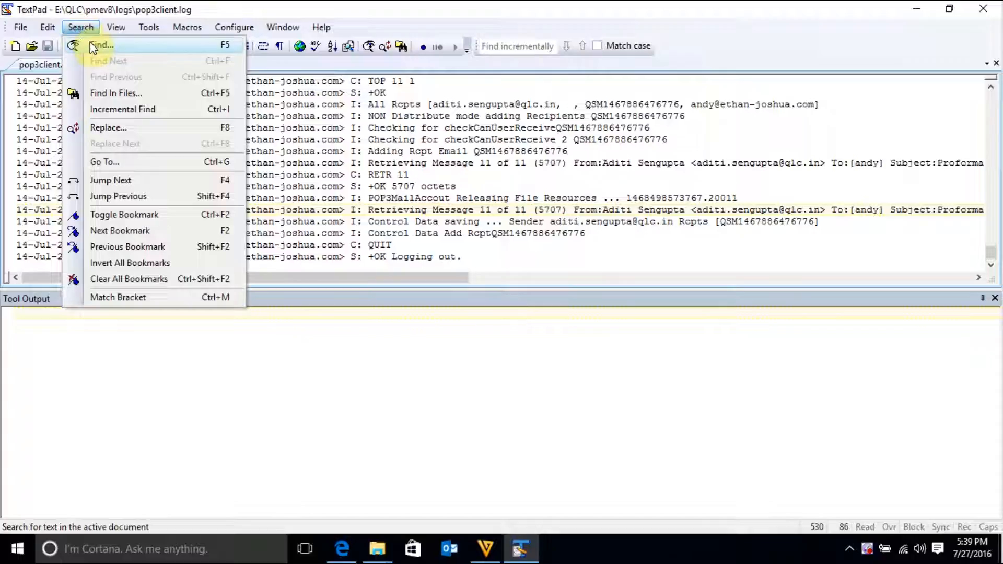
click(91, 46)
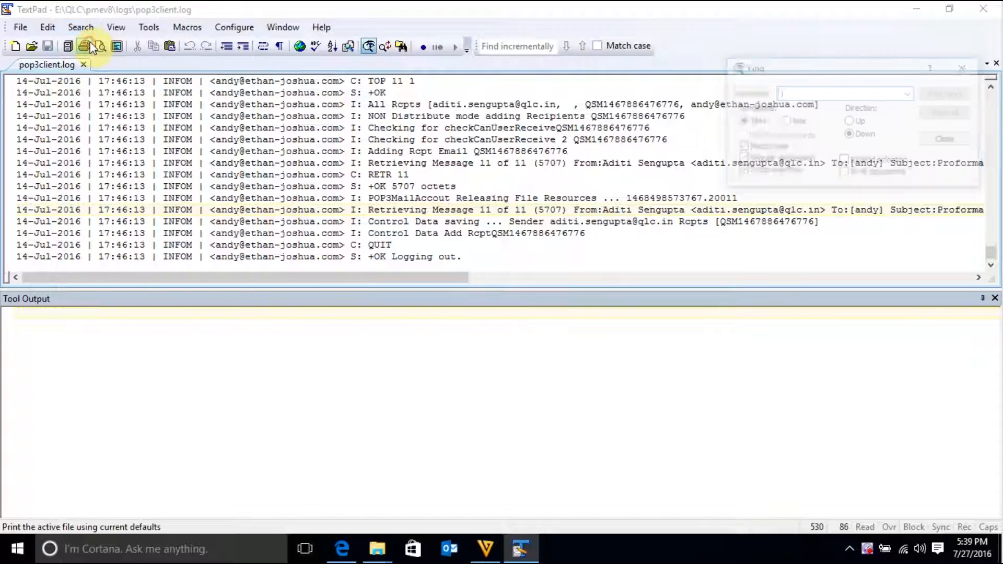
click(821, 93)
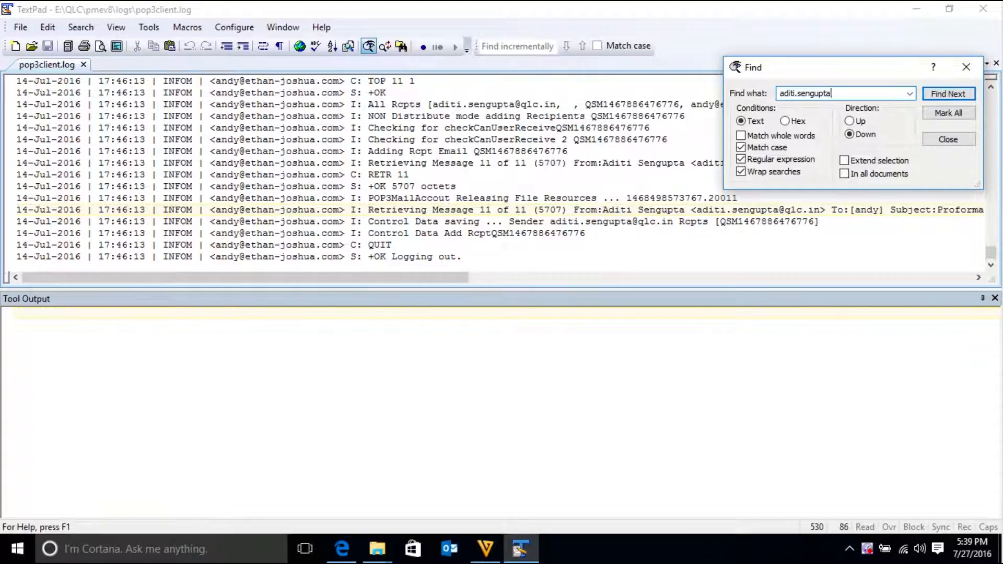
click(957, 96)
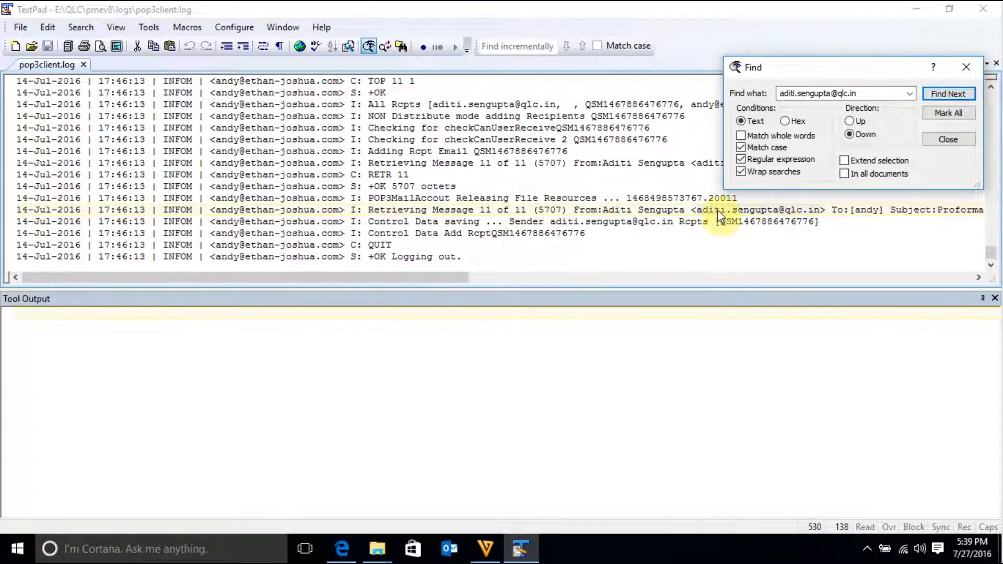
click(945, 96)
click(946, 98)
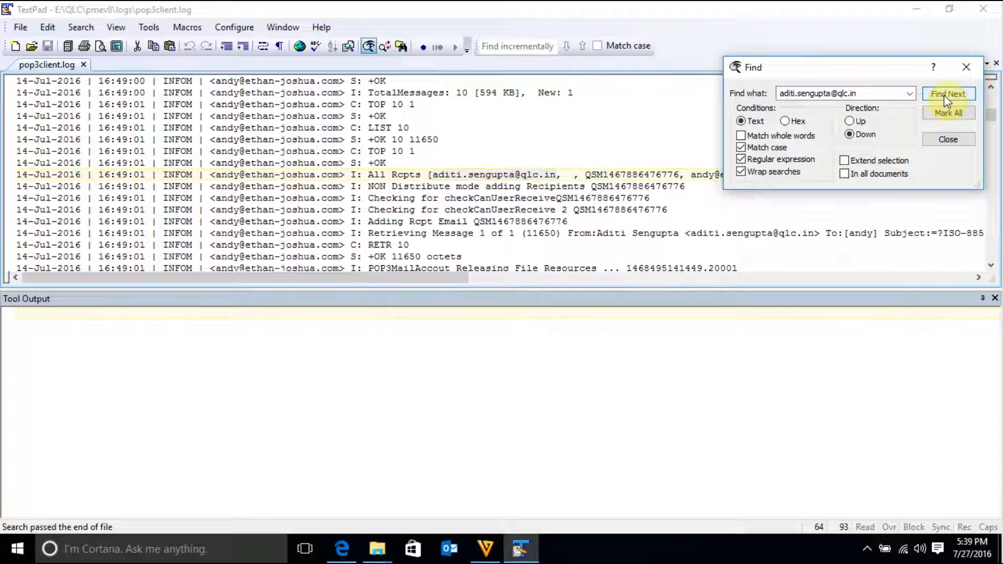
Bookmark every line of pop3client.log that contains the sender's e-mail address and copy the bookmarked lines
click(948, 115)
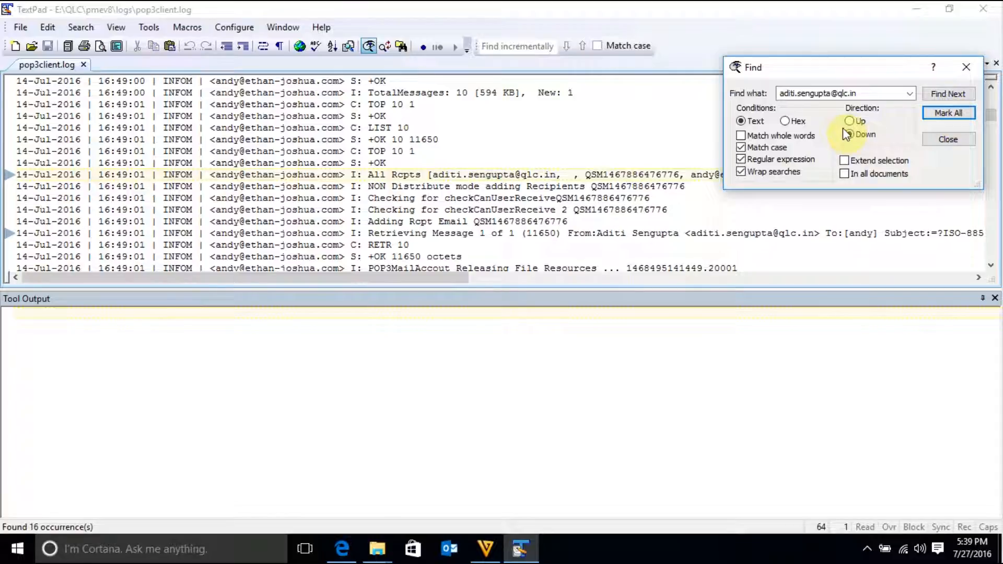
click(855, 93)
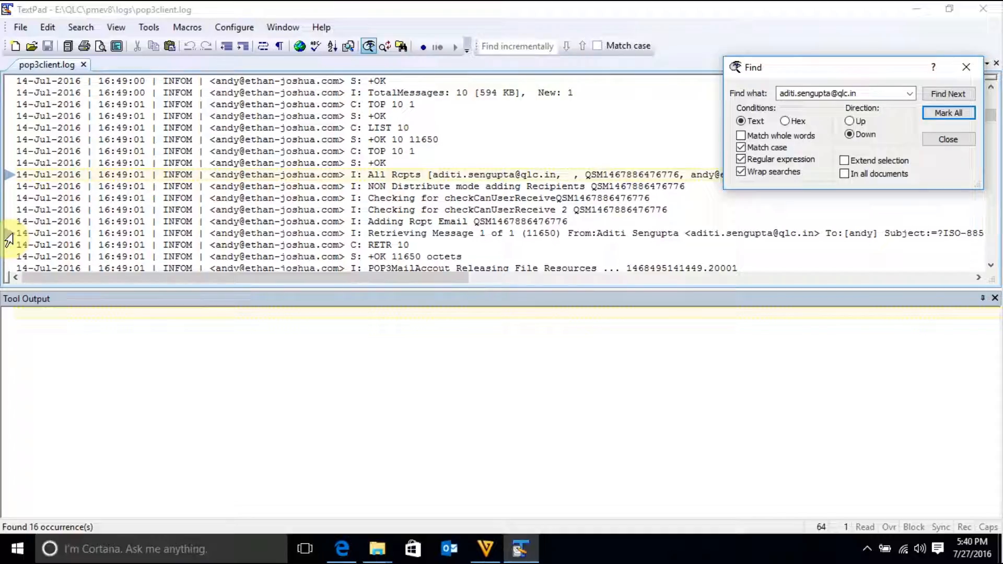
click(48, 28)
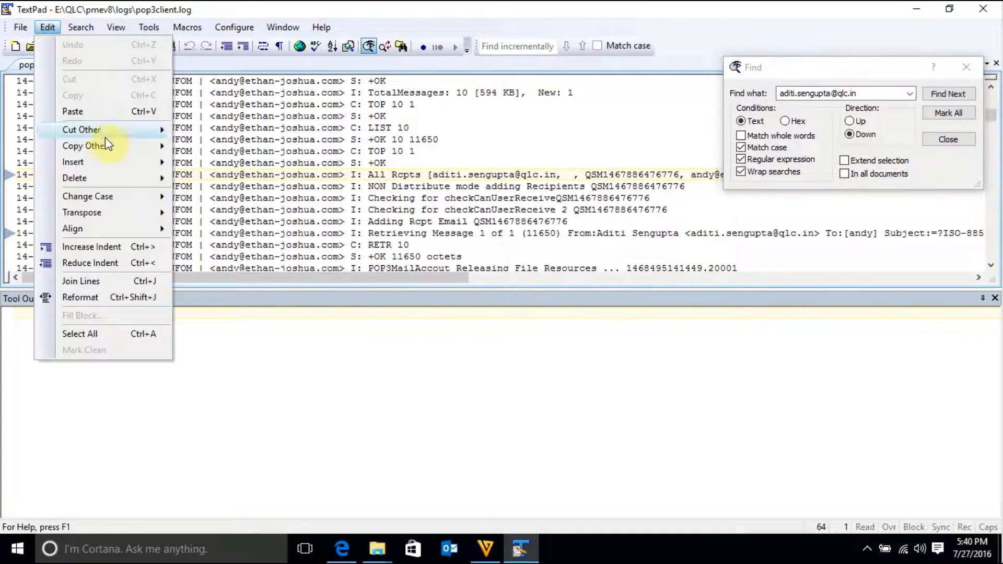
mouse_move(116, 146)
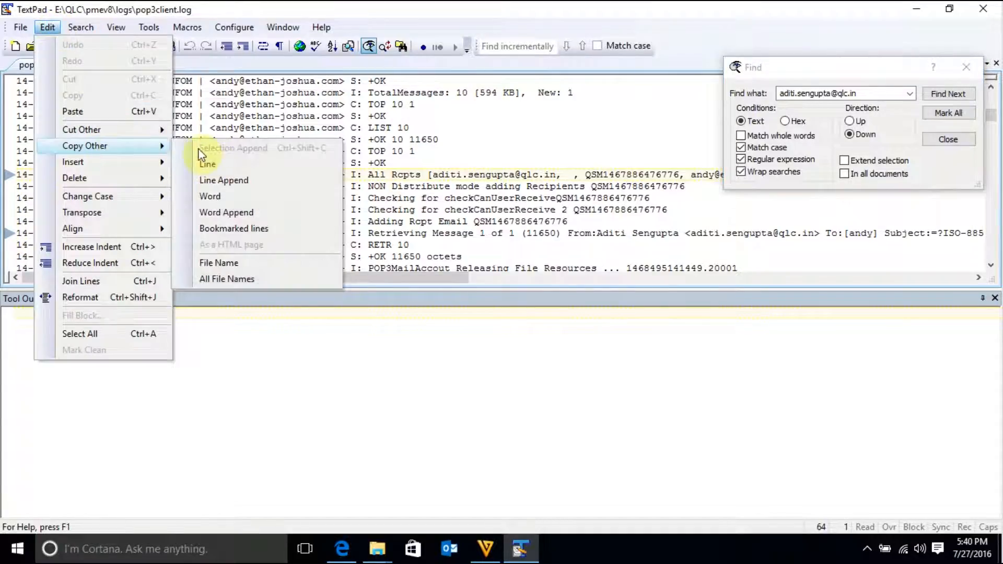
click(228, 227)
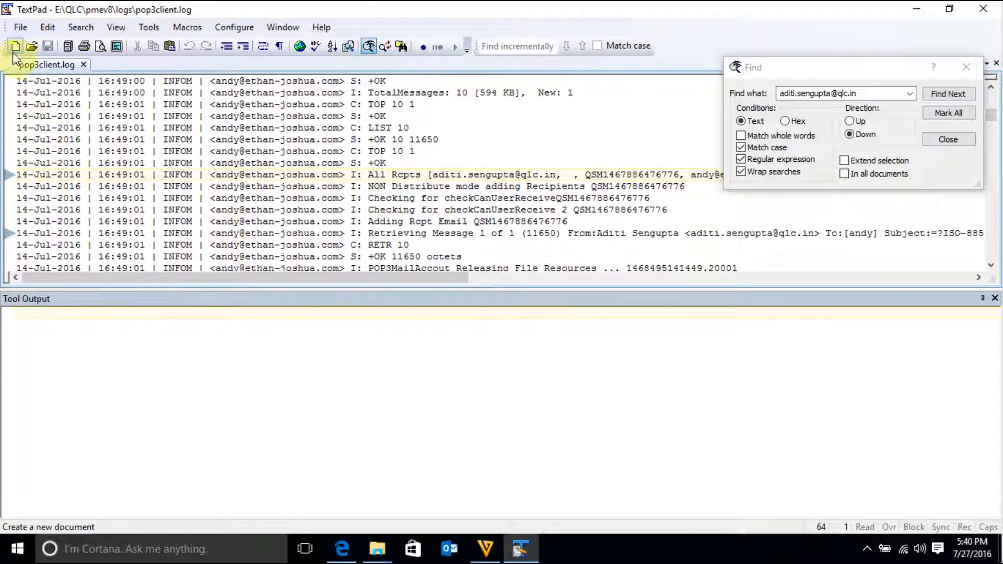
Paste the copied log lines into a new document, then clear the search term and close the Find dialog
click(23, 29)
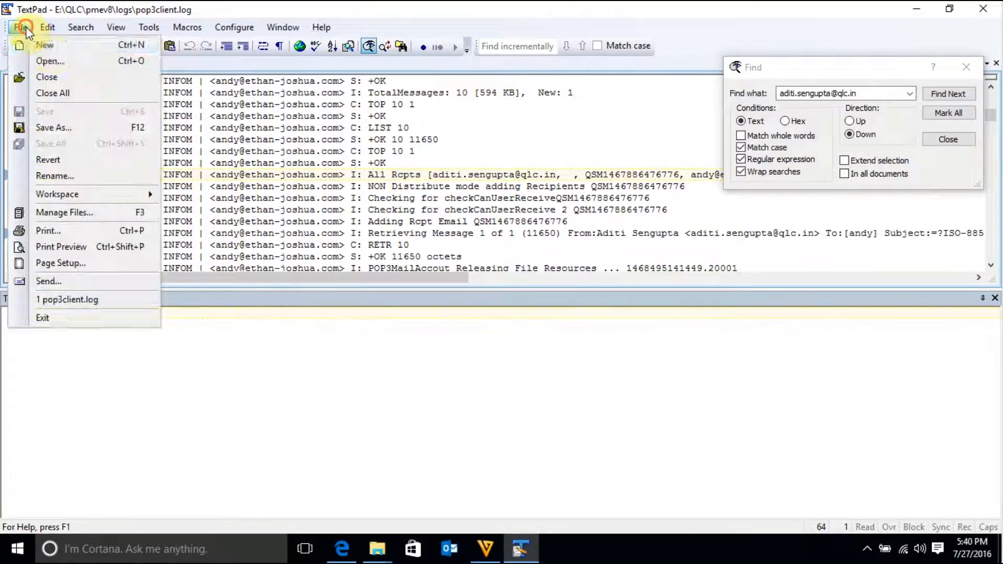
click(48, 46)
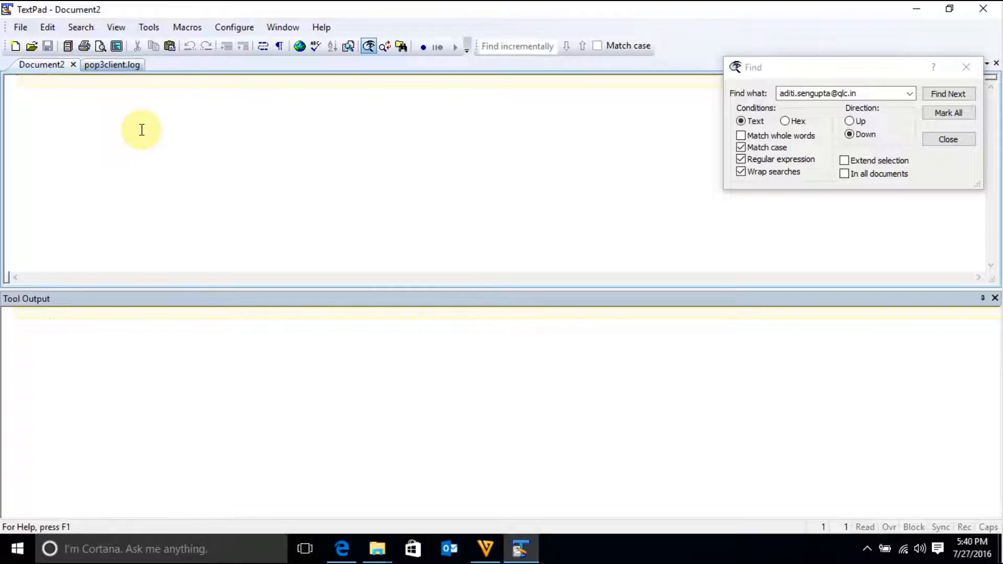
key(ctrl+v)
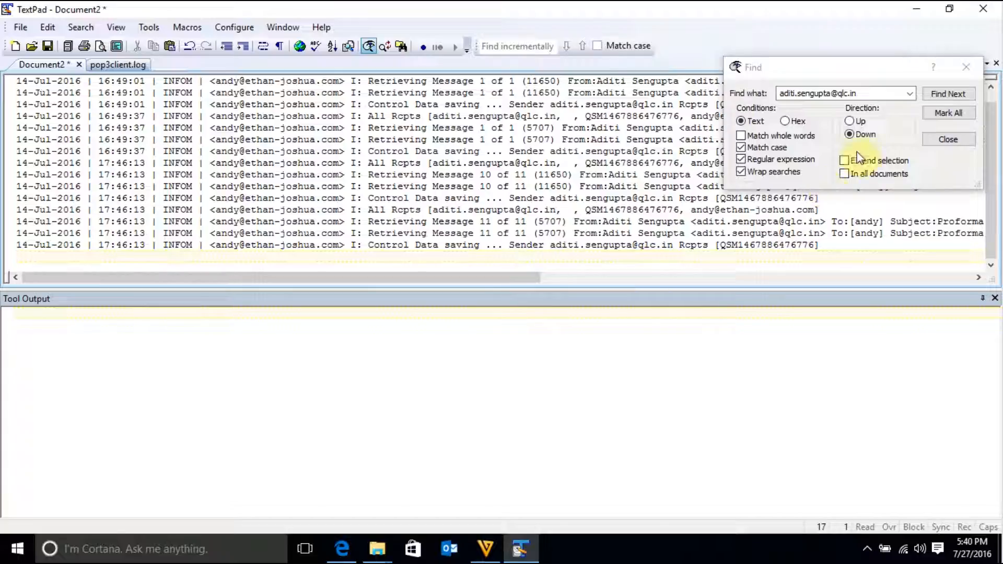
double_click(864, 91)
key(BackSpace)
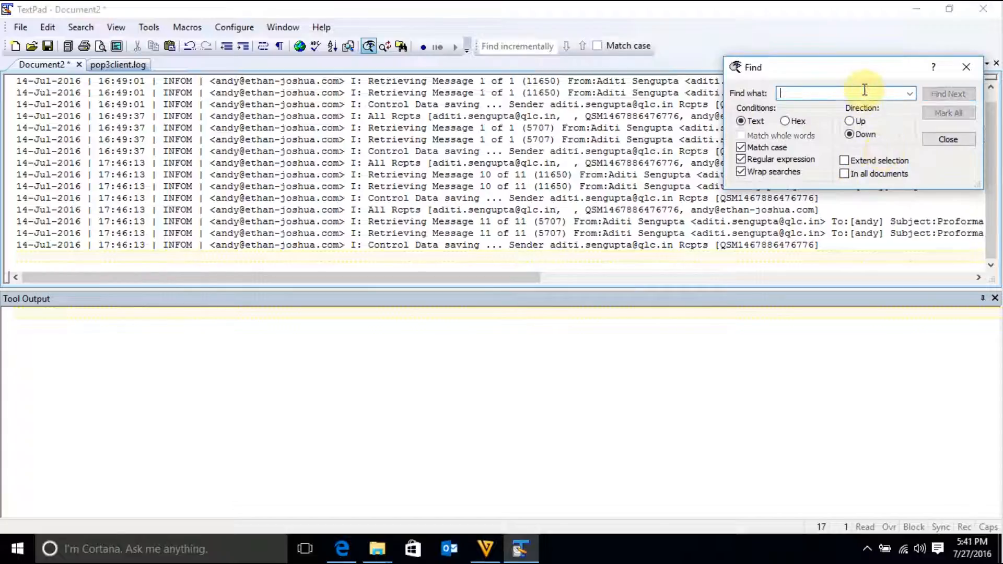
click(948, 139)
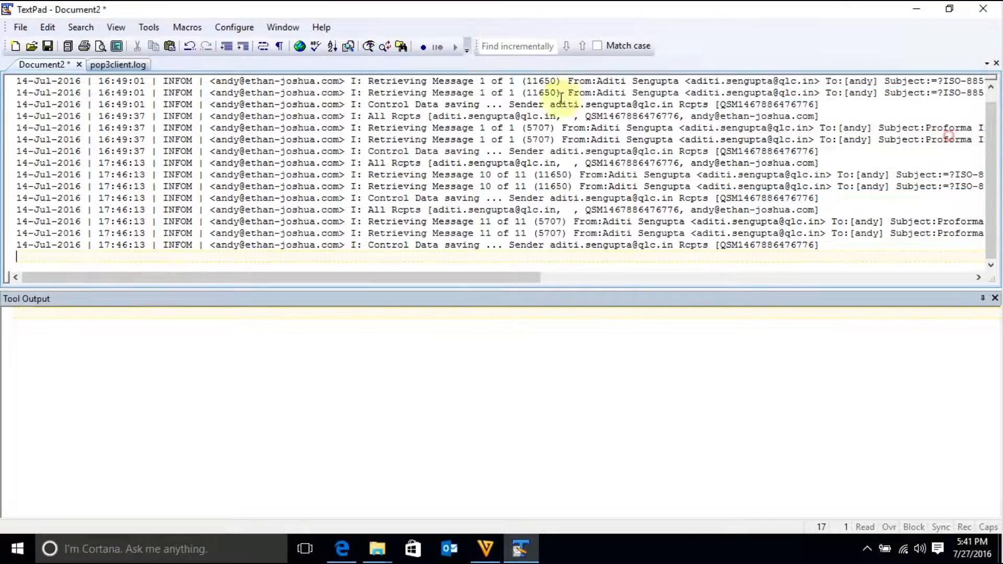
Clear all bookmarks in pop3client.log
click(127, 67)
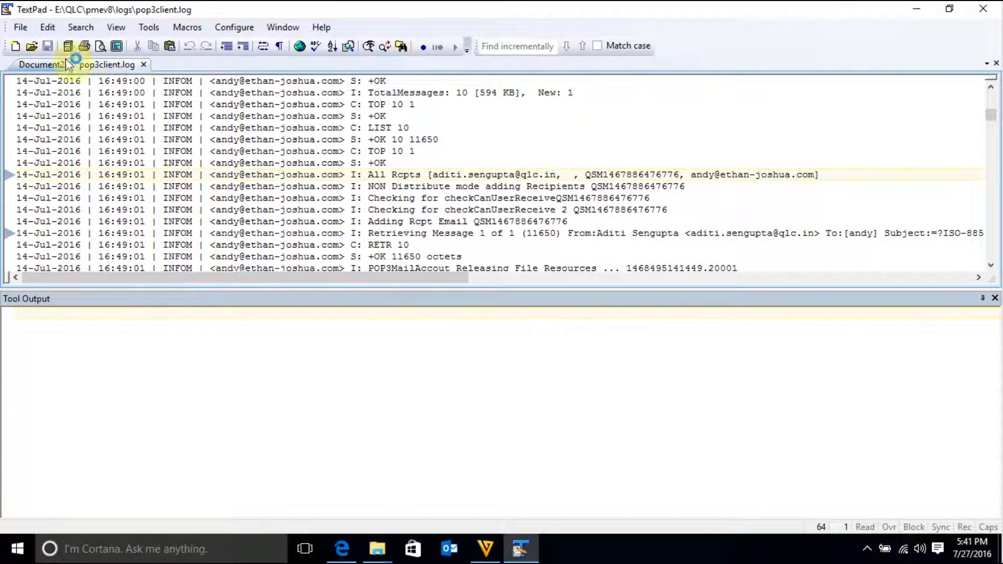
click(81, 28)
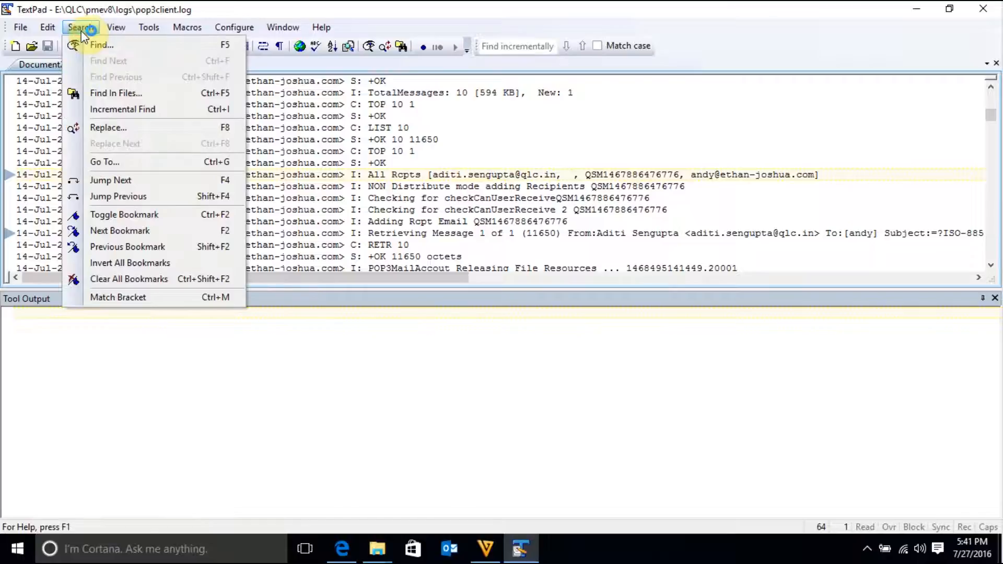
click(125, 277)
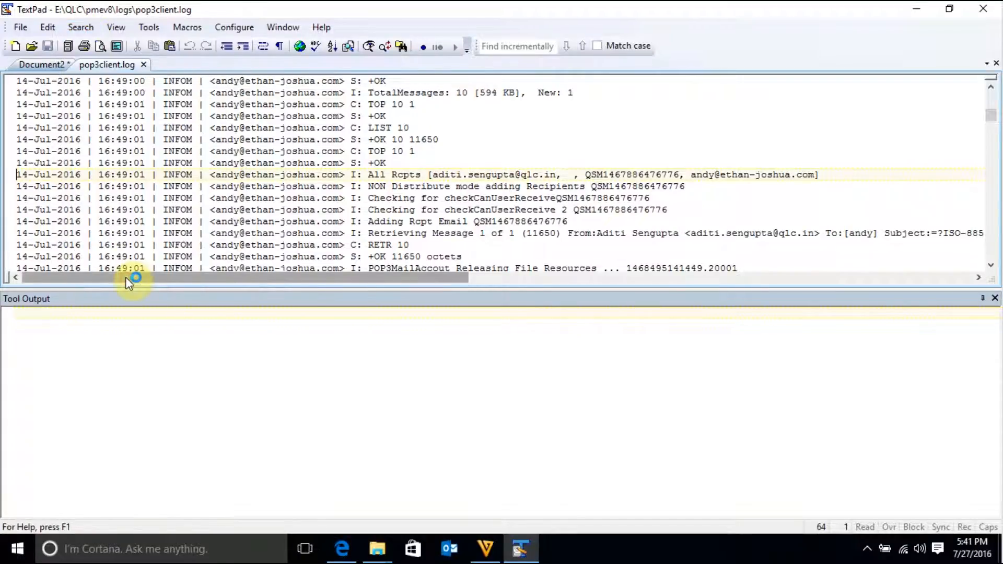
Start a Find In Files search with the sender's full e-mail address as the search text
click(89, 31)
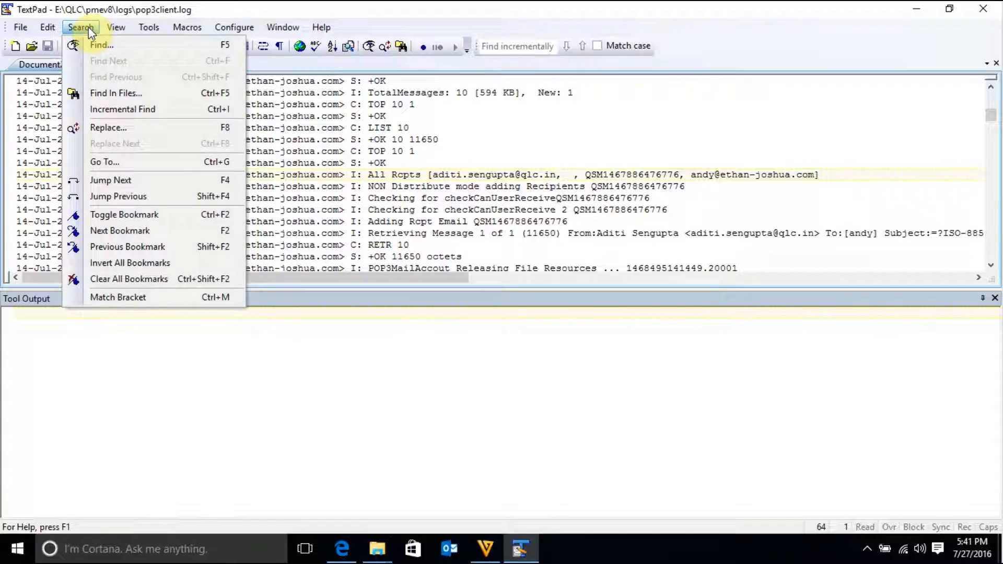
click(114, 94)
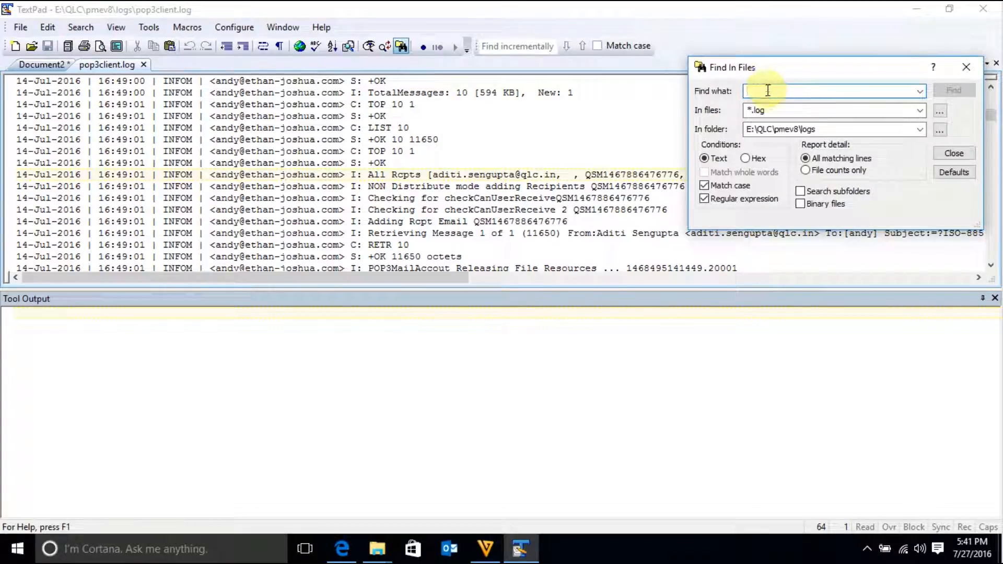
key(ctrl+v)
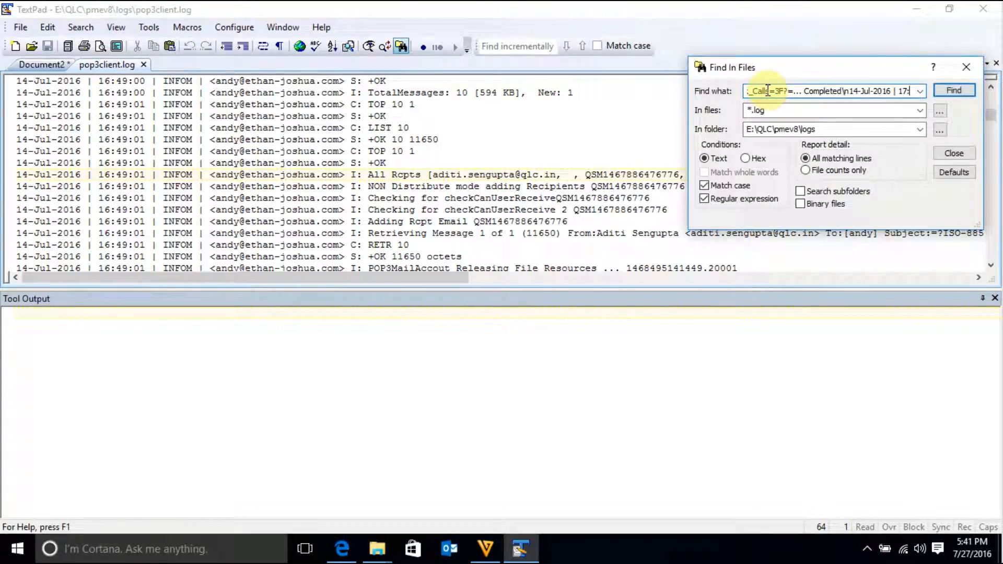
key(ctrl+a)
key(Delete)
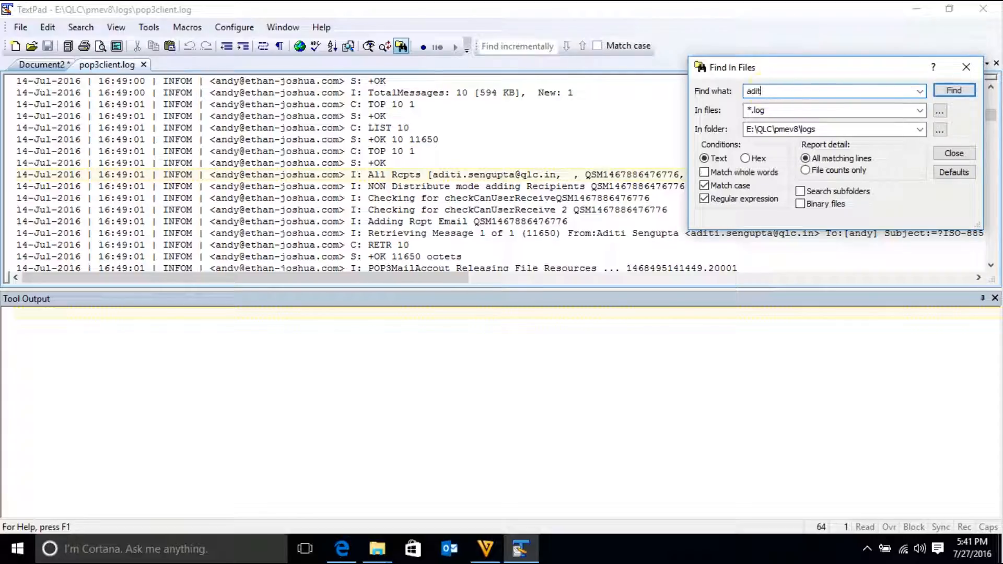
Check the file filter and folder, and search all *.log files in E:\QLC\pmev8\logs for the sender's address
click(797, 113)
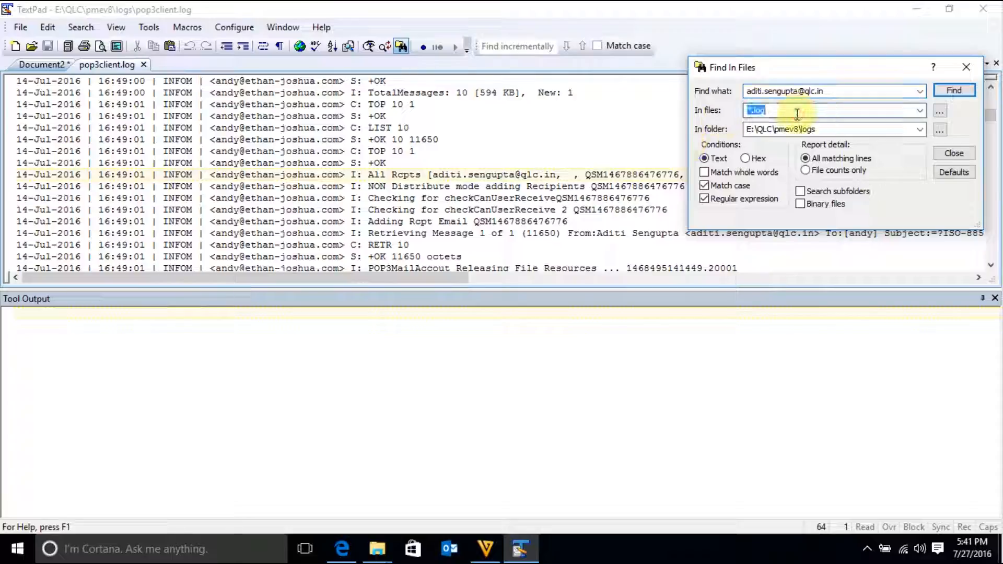
click(919, 110)
click(919, 110)
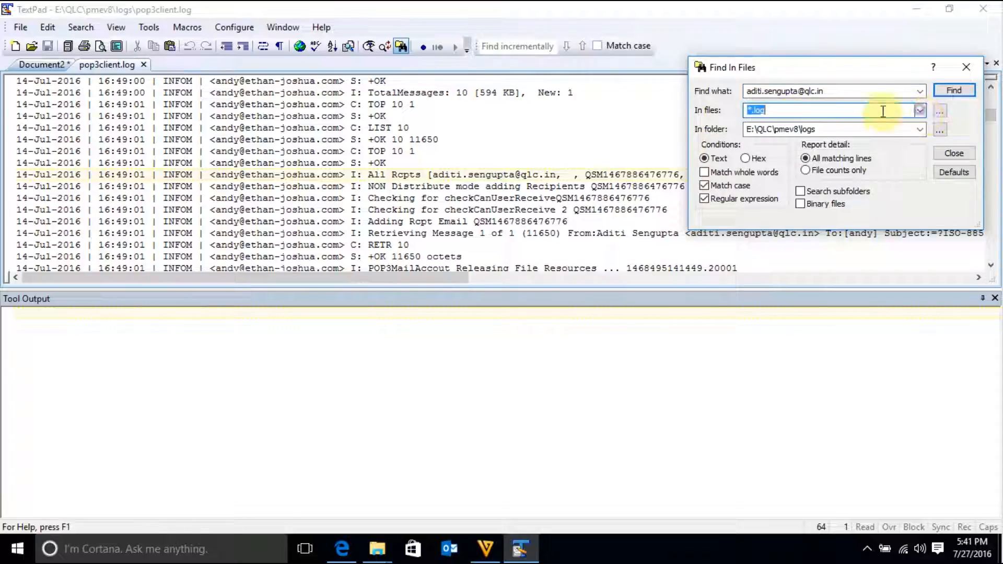
double_click(837, 87)
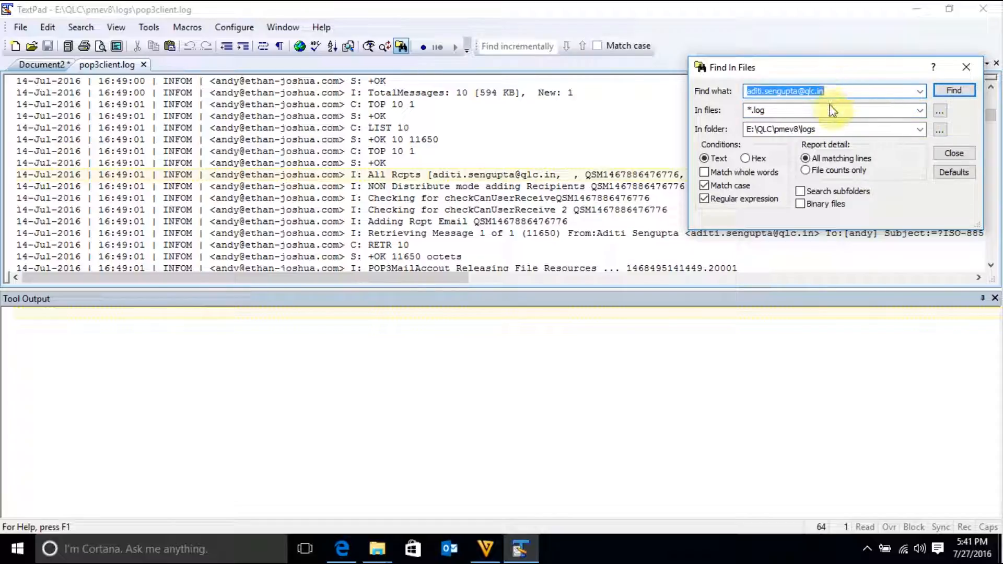
double_click(829, 107)
double_click(848, 130)
click(848, 130)
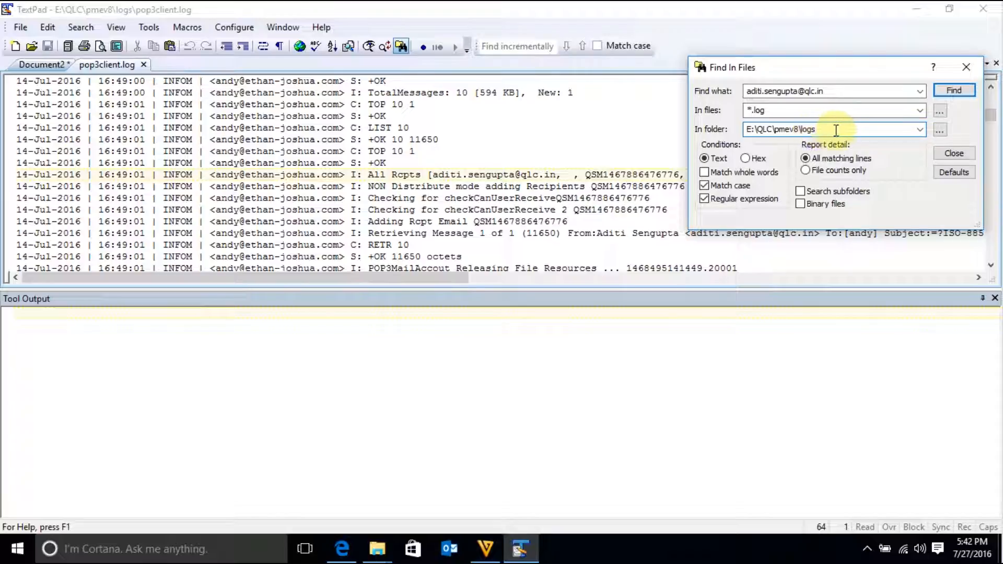
click(953, 90)
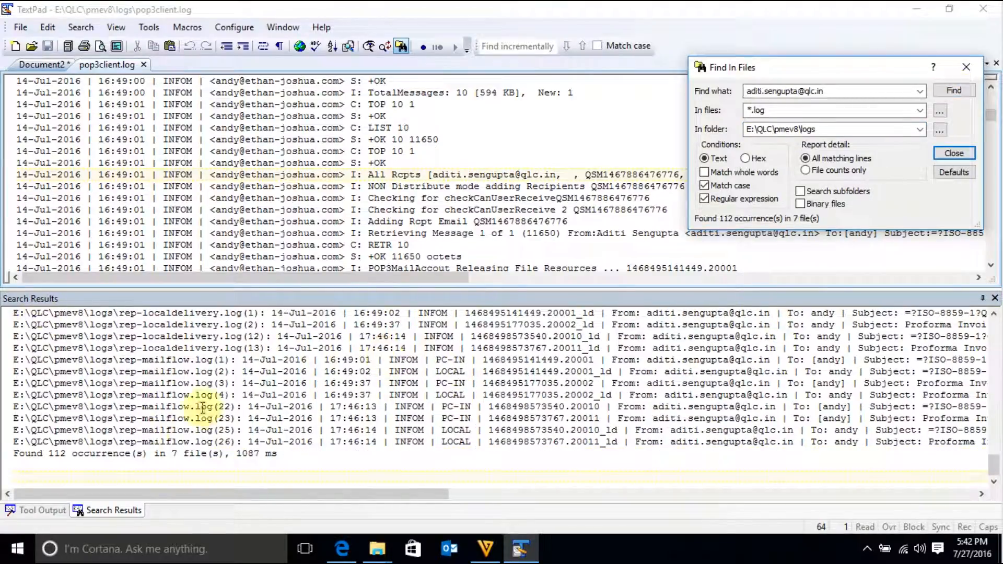
Examine the search results from the start to see which log files and line numbers contain the sender's address
click(997, 472)
drag(996, 470, 997, 316)
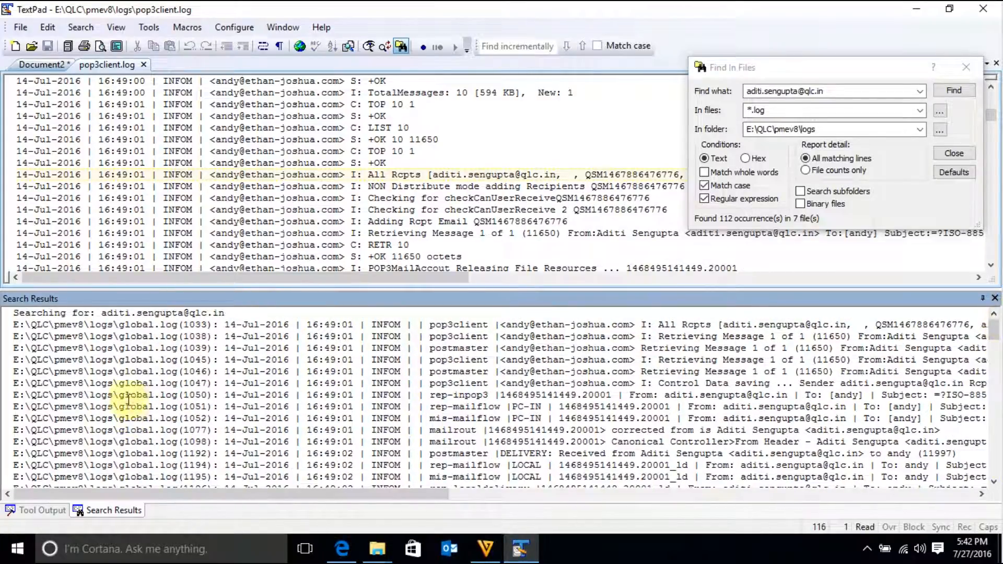
drag(130, 394, 155, 393)
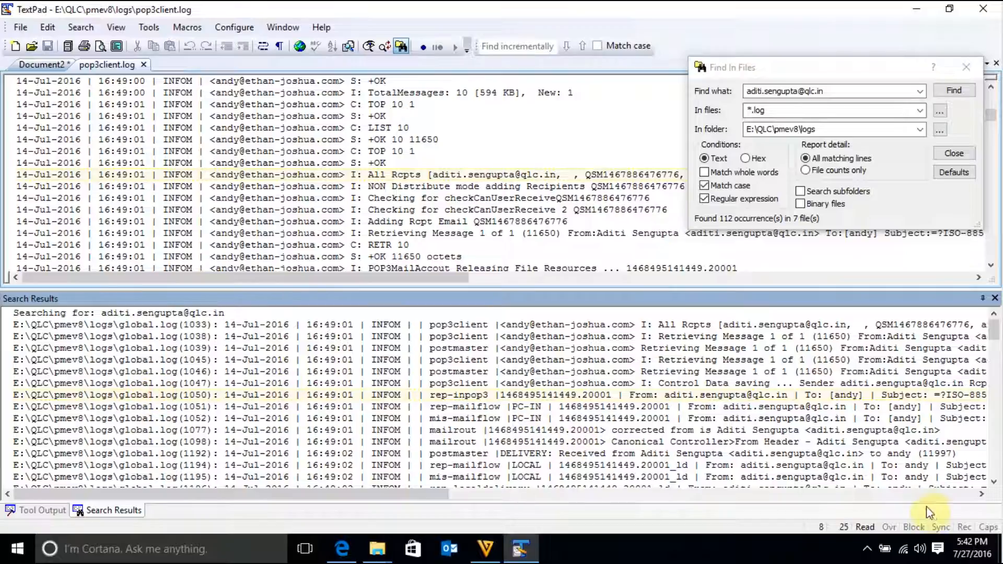
click(993, 481)
click(994, 486)
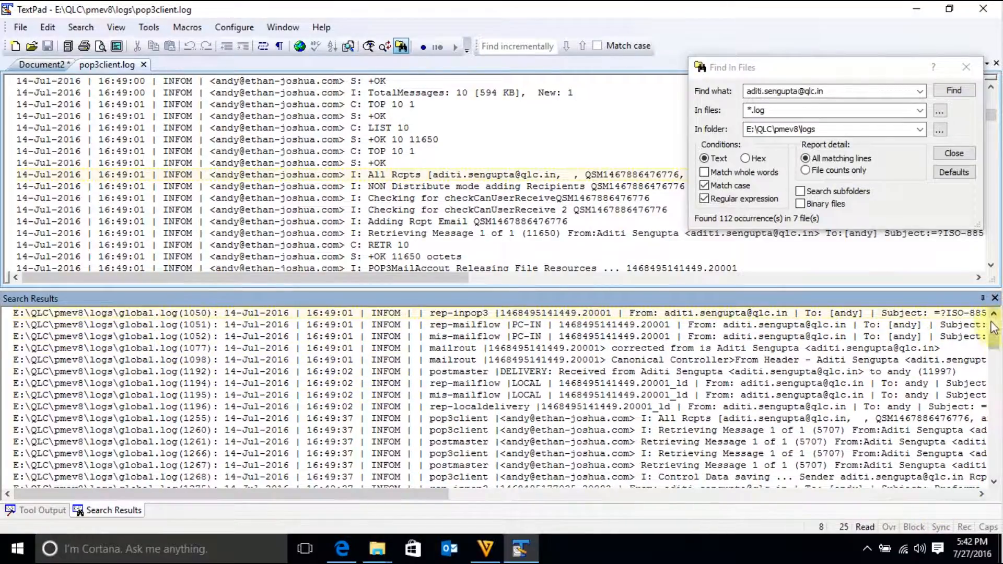
drag(994, 334, 996, 391)
click(997, 418)
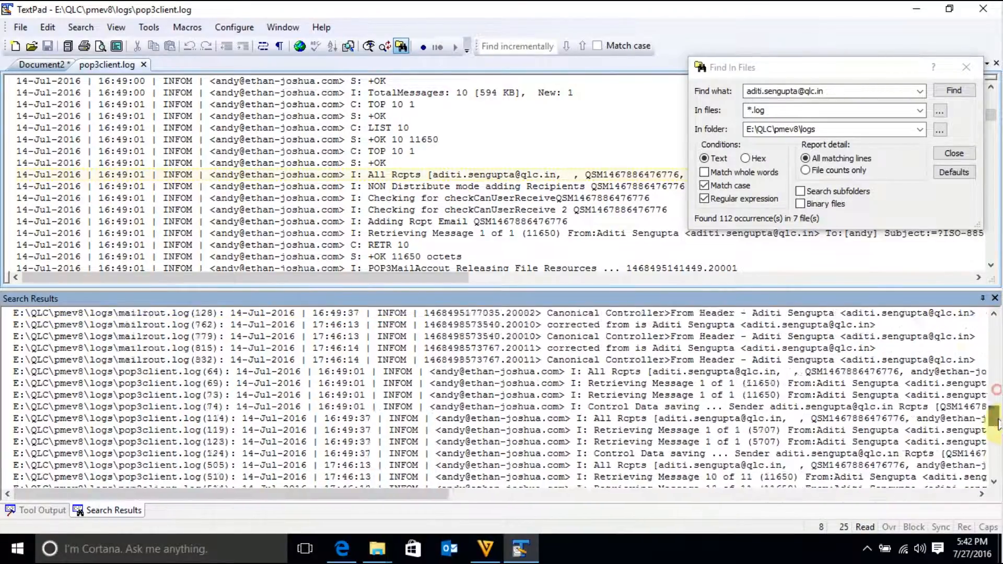
drag(119, 430, 209, 442)
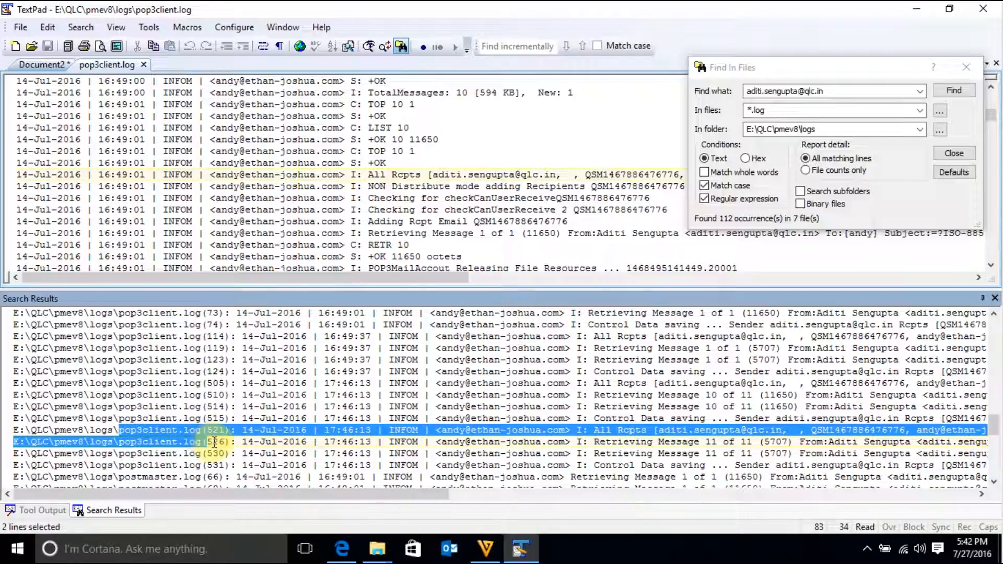
click(283, 465)
drag(993, 429, 993, 441)
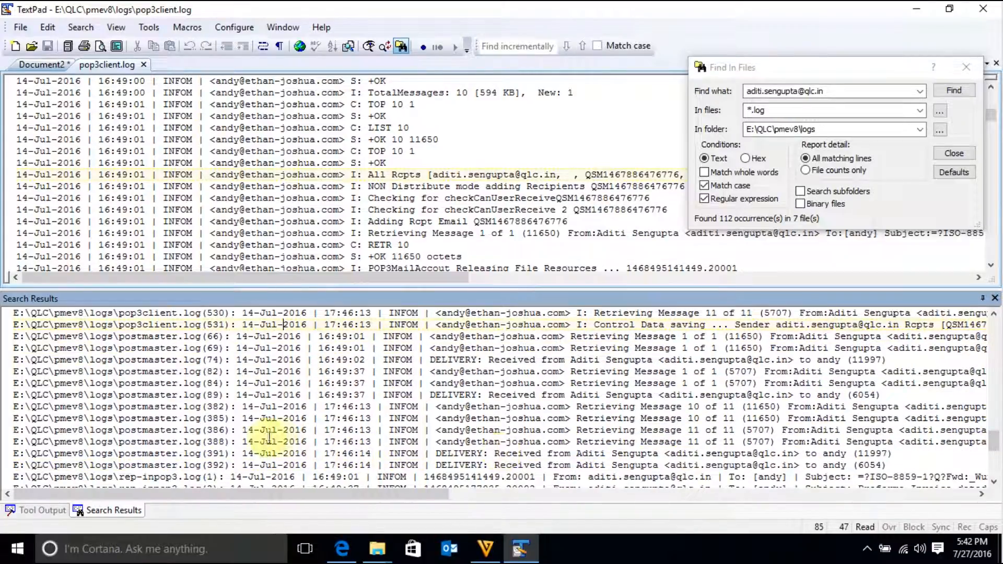
drag(107, 442, 165, 442)
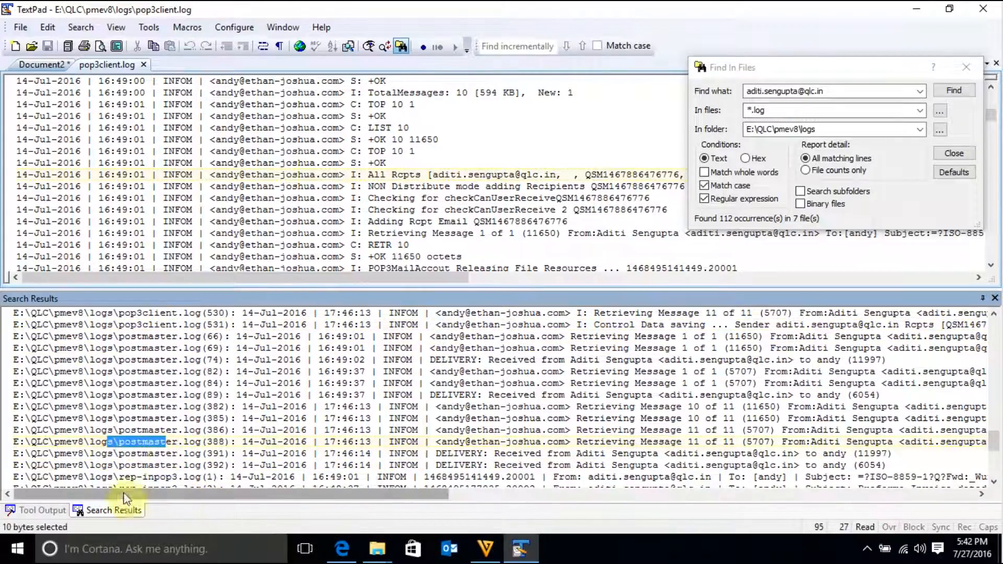
drag(997, 436, 997, 467)
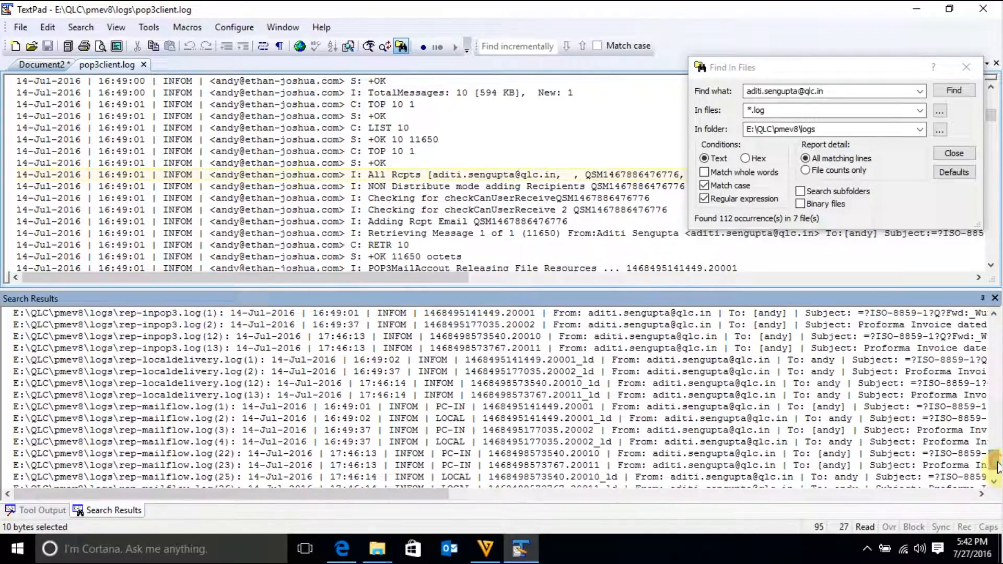
Examine the remaining search results for the log file names and the subjects of the sender's messages, including the Proforma Invoice entries
drag(207, 371, 255, 371)
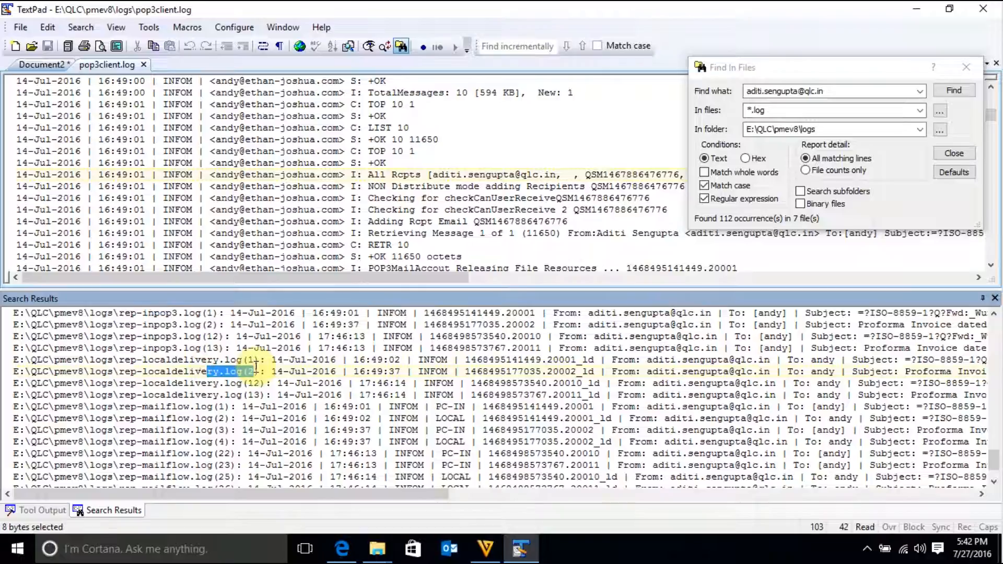
drag(184, 441, 200, 441)
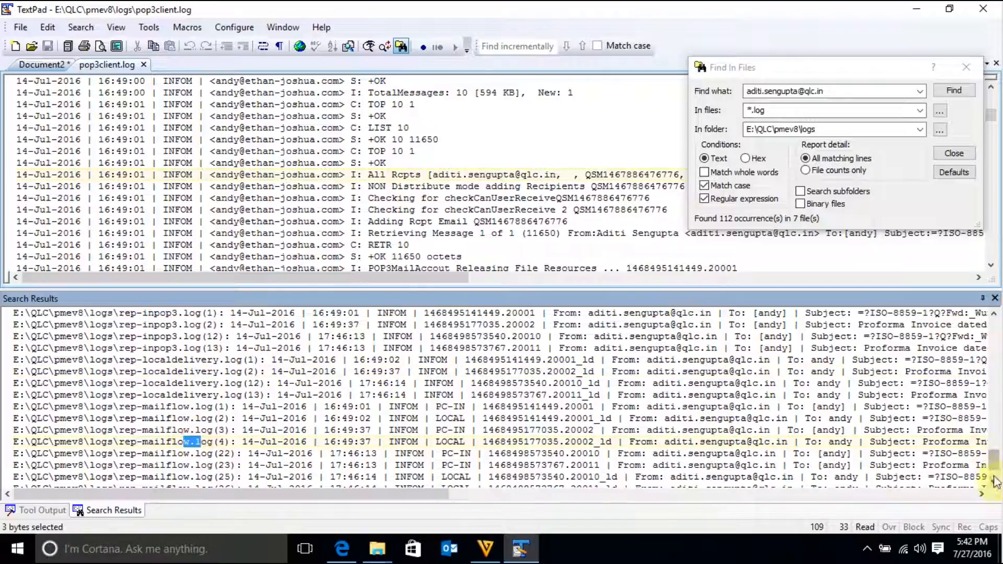
scroll(995, 481, down, 2)
drag(998, 479, 998, 377)
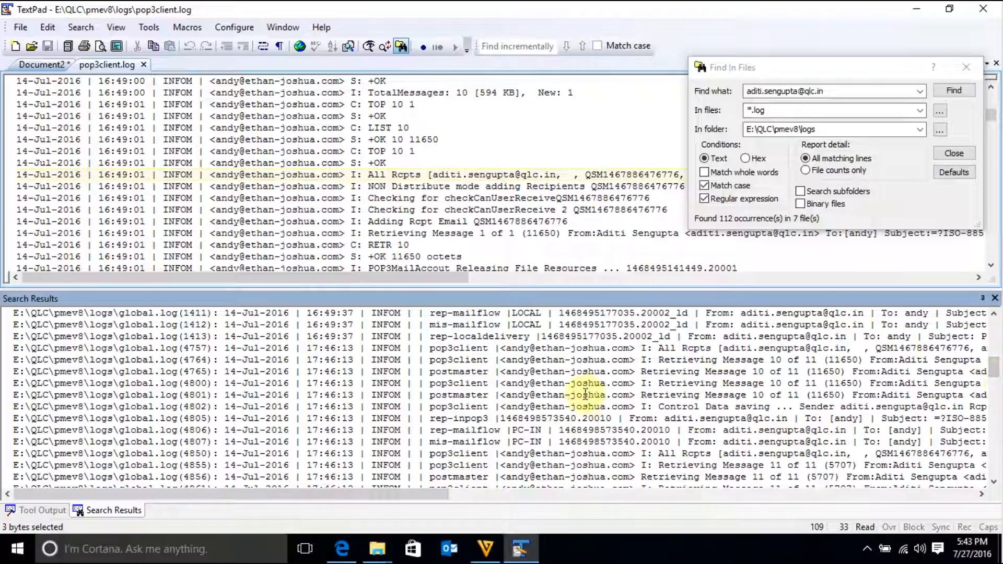
drag(443, 494, 715, 495)
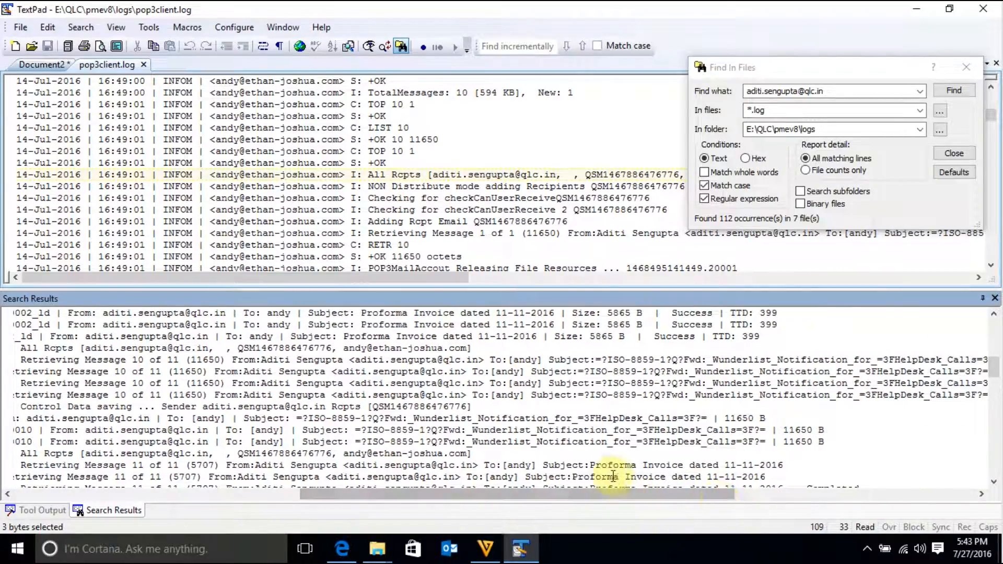
drag(601, 465, 646, 465)
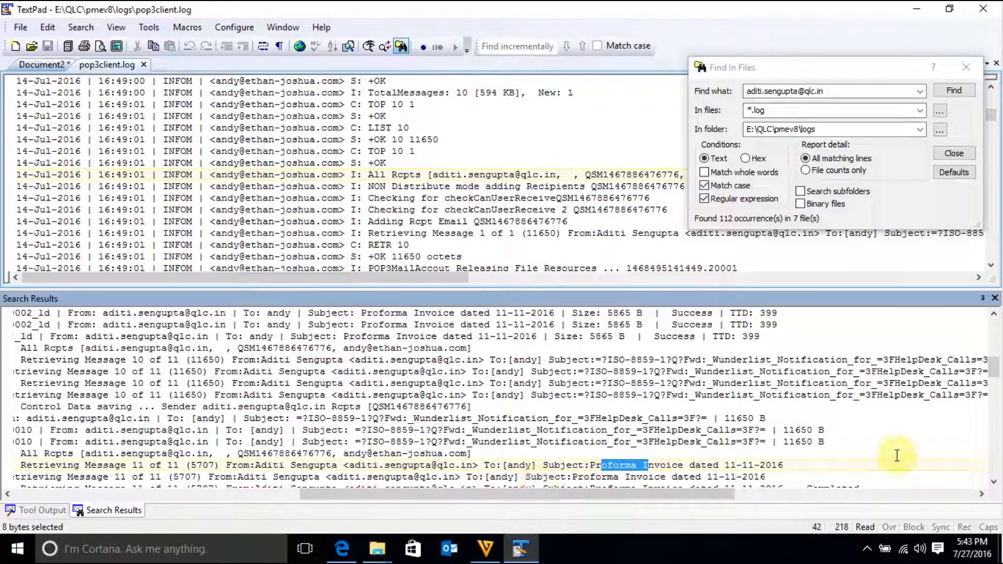
click(992, 481)
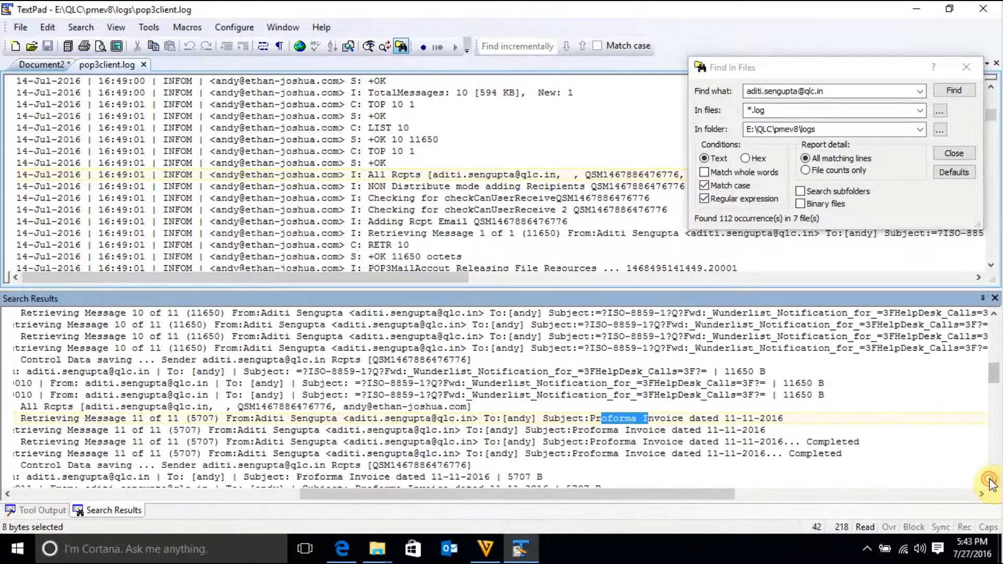
click(992, 481)
click(992, 480)
drag(995, 384, 997, 453)
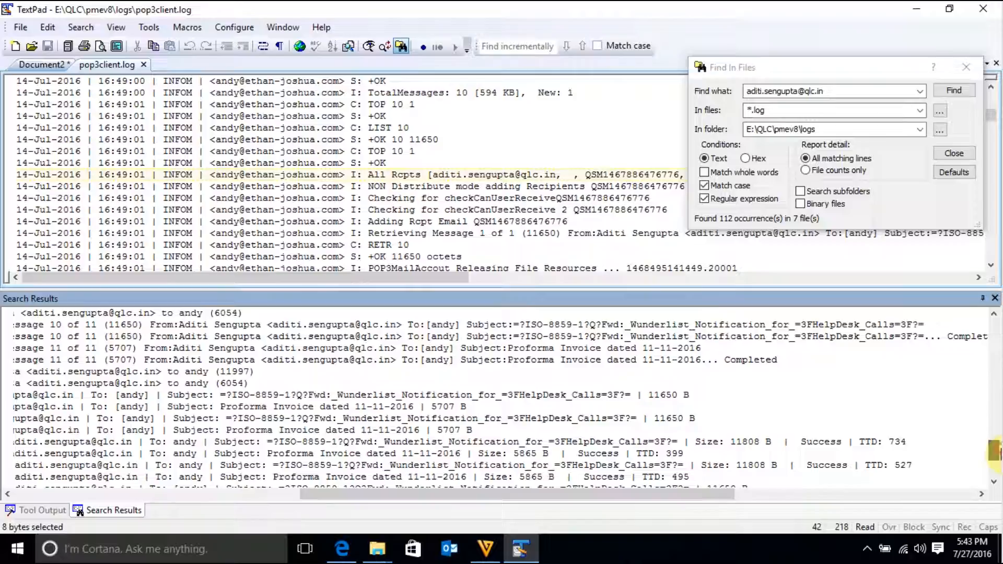
drag(612, 349, 665, 361)
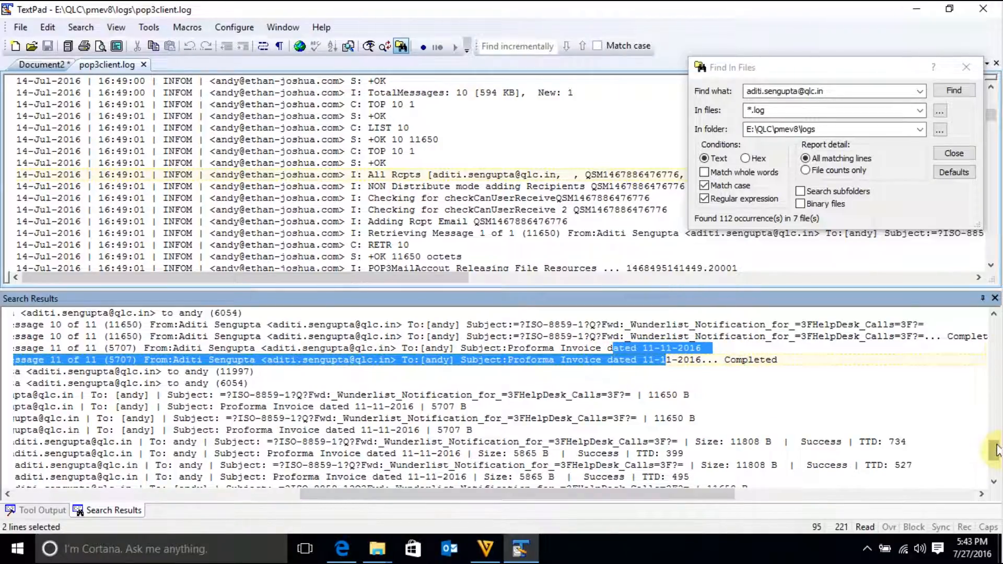
drag(997, 462, 997, 476)
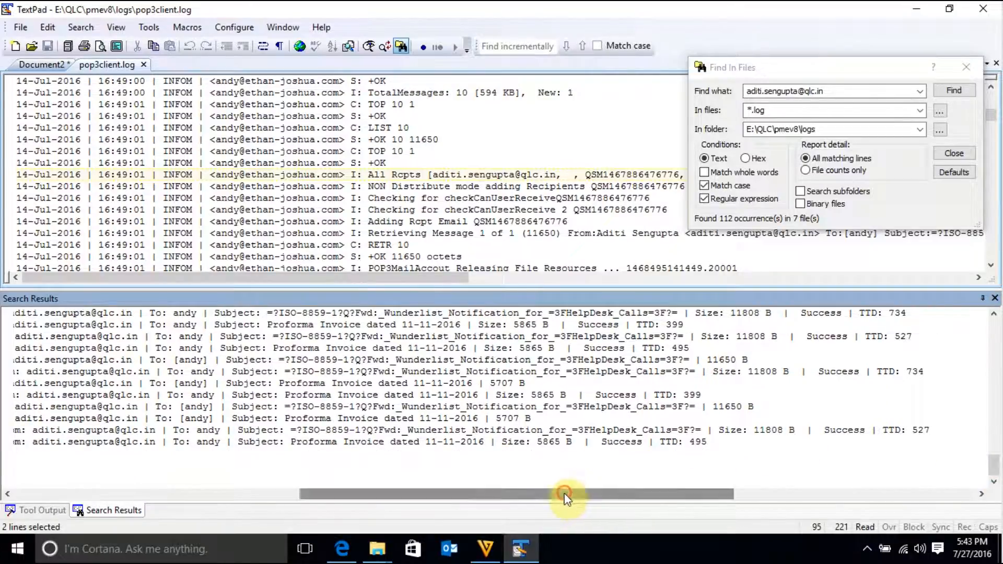
Review the later search results up to the last Proforma Invoice entry's delivery status, and close the Find In Files dialog
drag(565, 493, 491, 493)
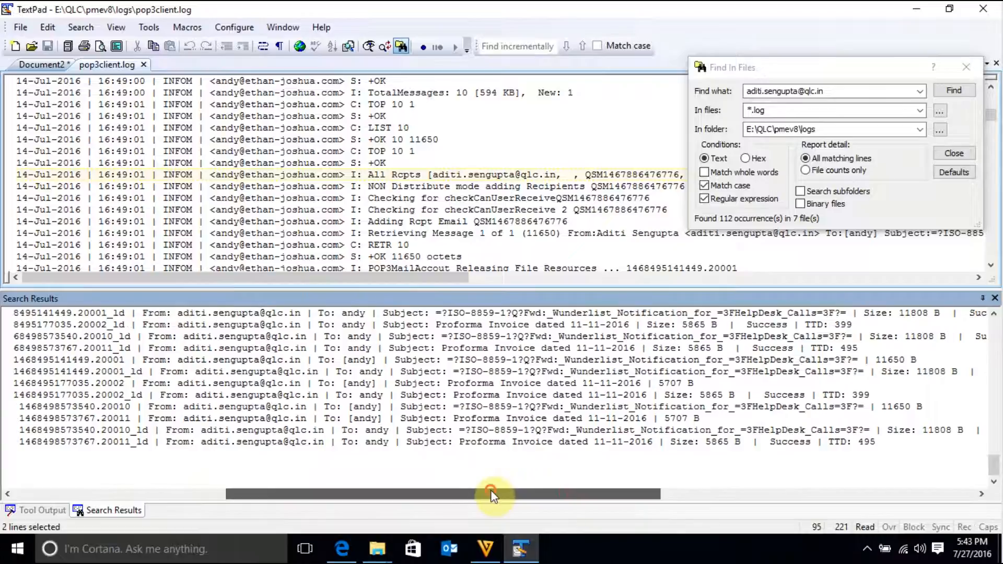
click(994, 313)
click(995, 313)
click(995, 314)
click(994, 313)
click(994, 313)
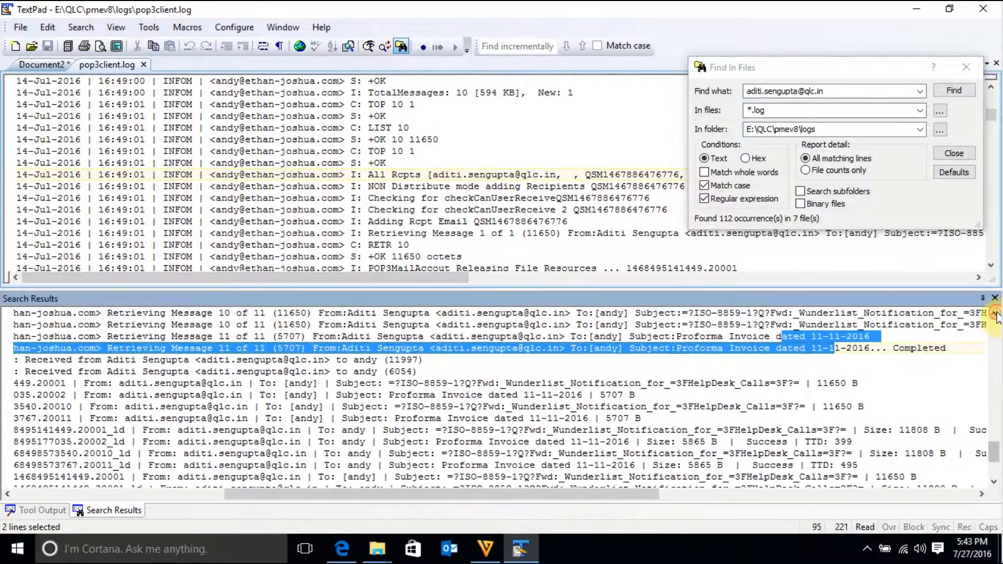
click(995, 314)
click(994, 314)
click(994, 314)
click(994, 313)
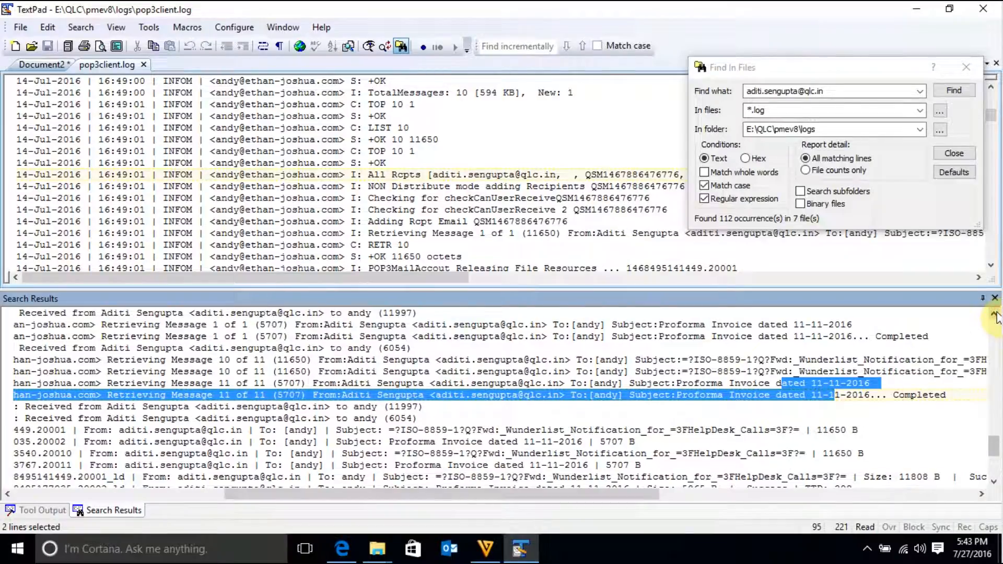
click(994, 314)
click(994, 313)
click(994, 314)
click(994, 313)
click(994, 313)
click(994, 313)
click(995, 313)
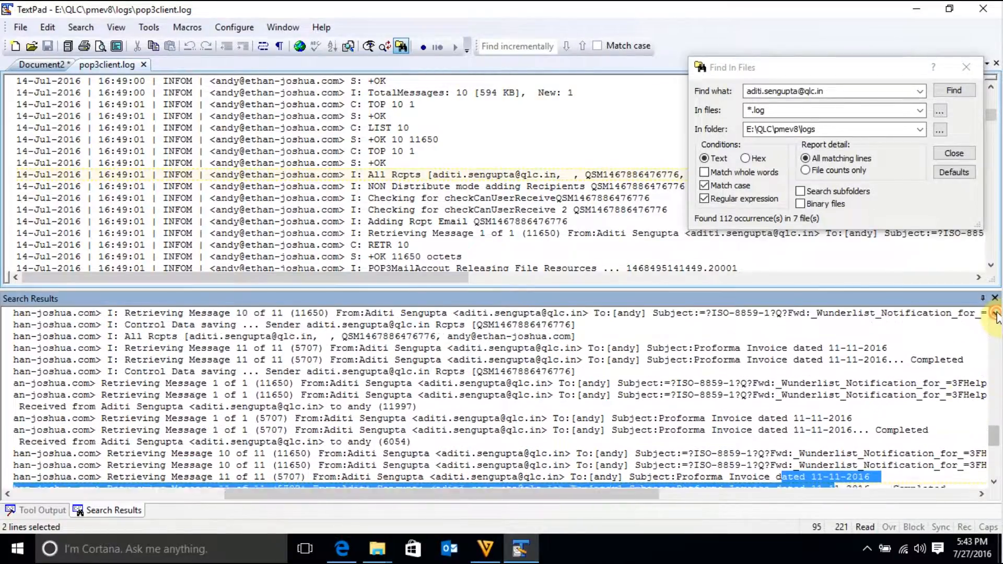
click(994, 313)
click(994, 313)
click(994, 314)
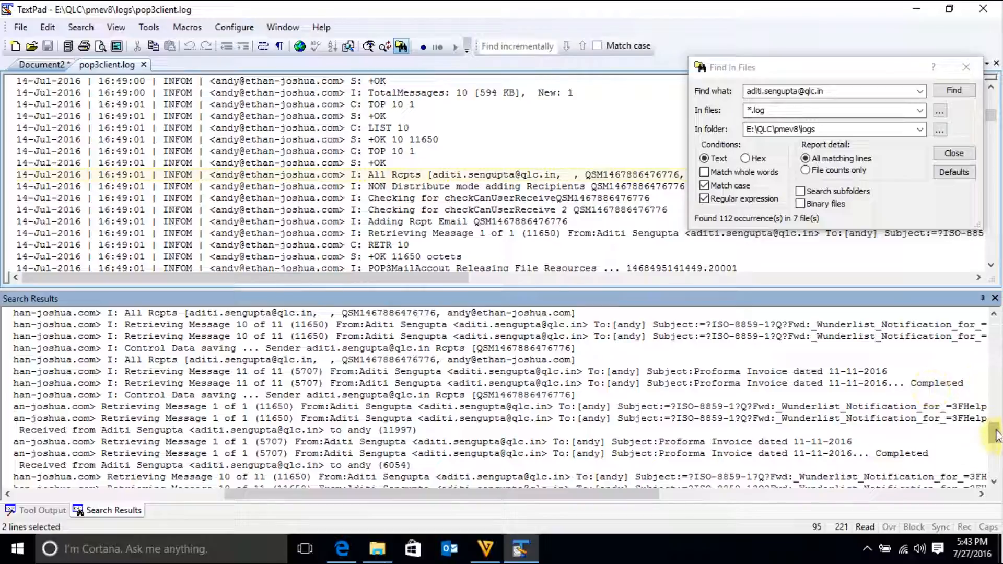
click(995, 455)
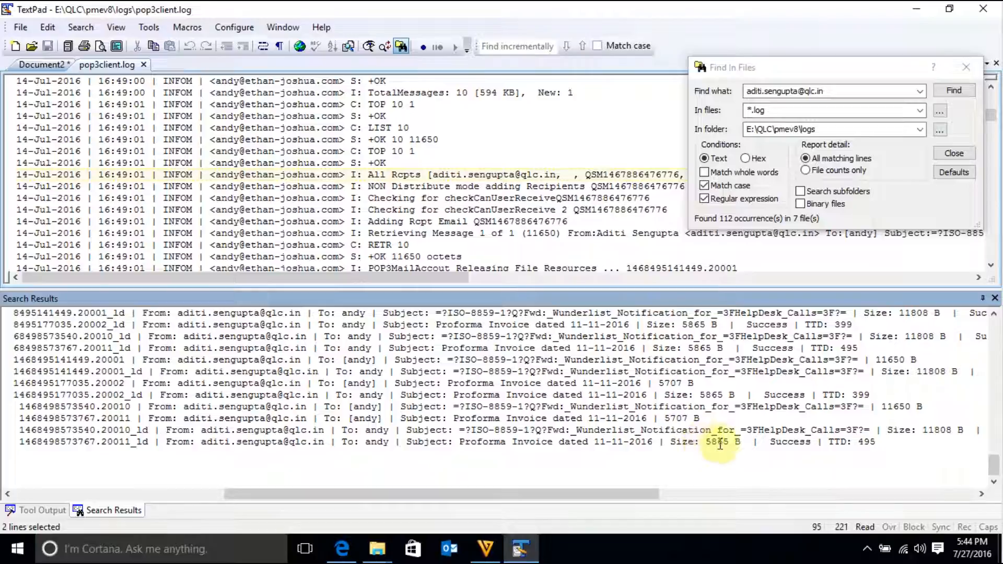
drag(772, 442, 811, 448)
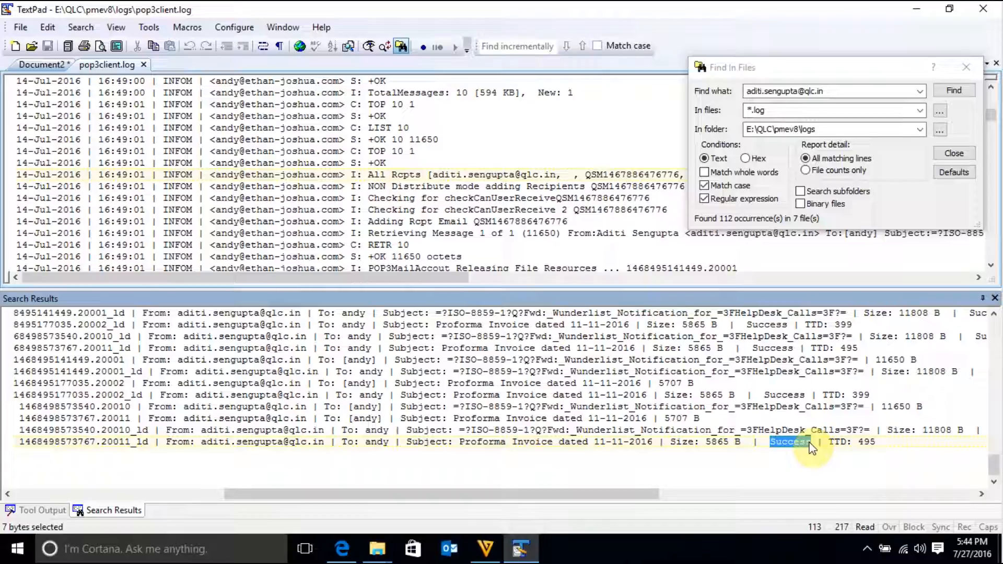
click(954, 153)
click(776, 147)
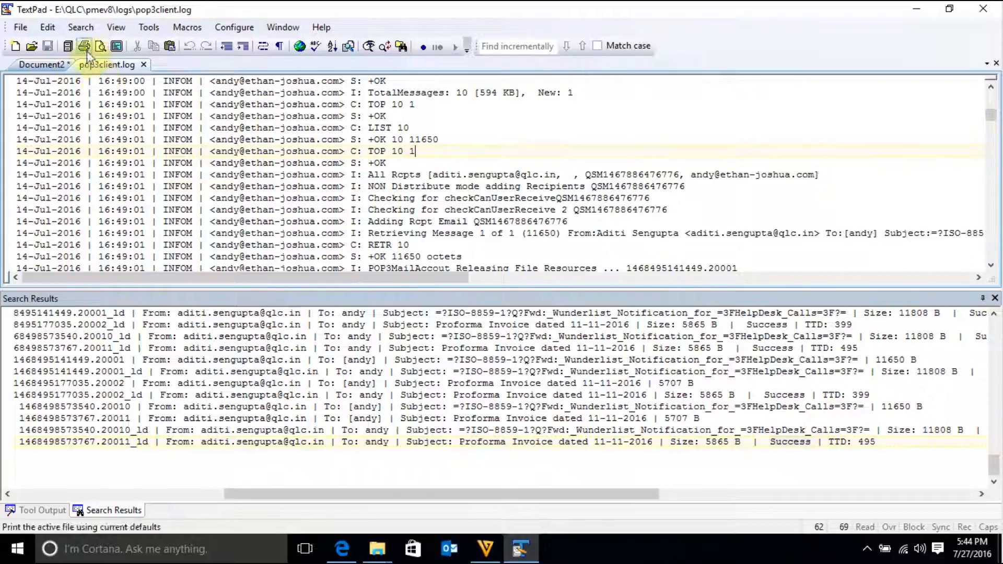
Turn on line numbers in the View preferences and apply the change
click(226, 29)
click(271, 143)
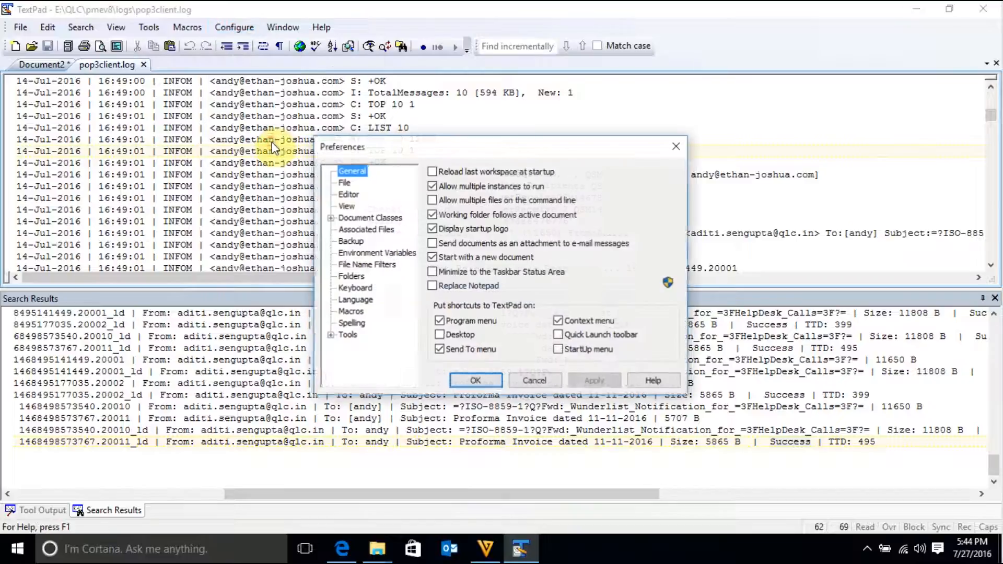
click(345, 207)
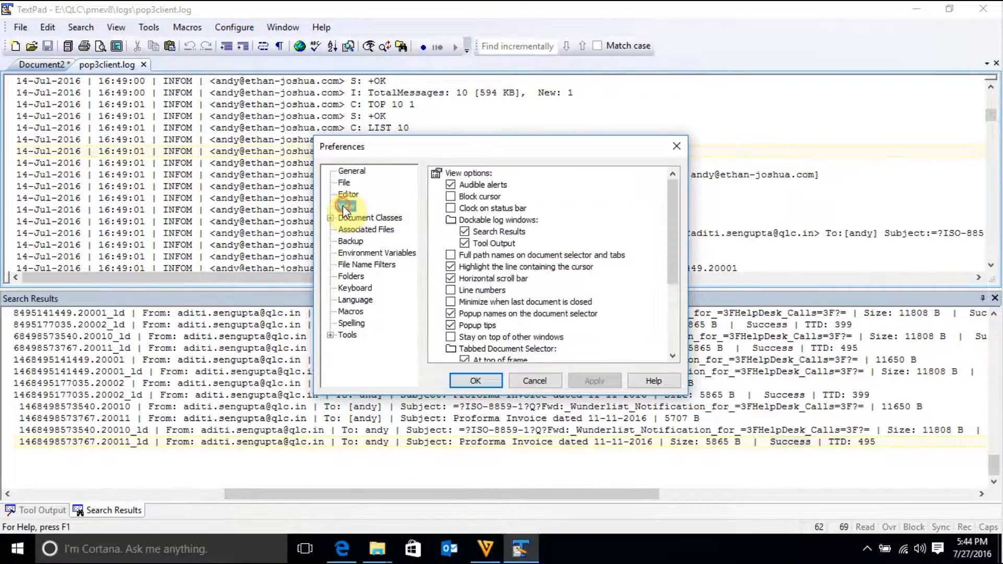
click(465, 292)
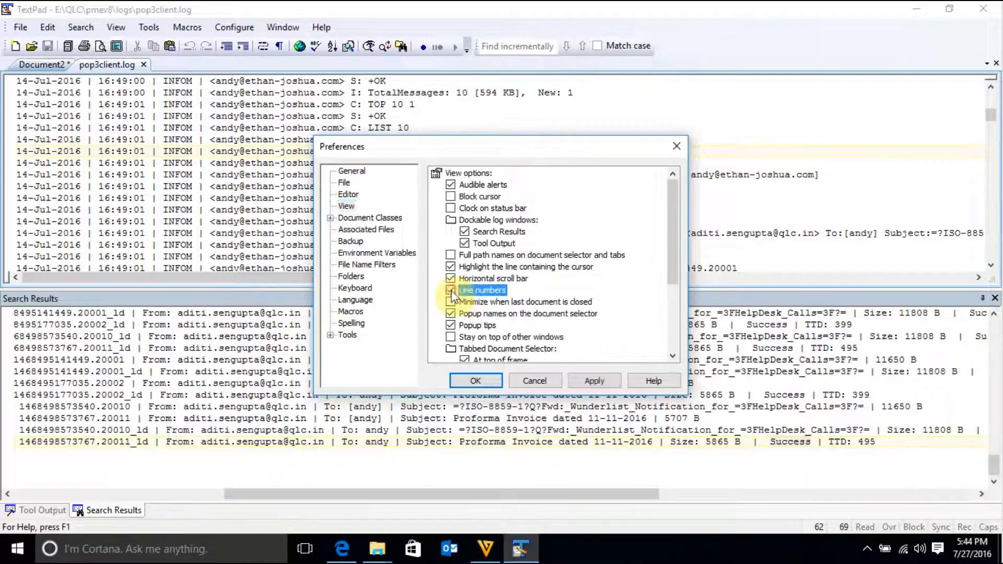
click(595, 386)
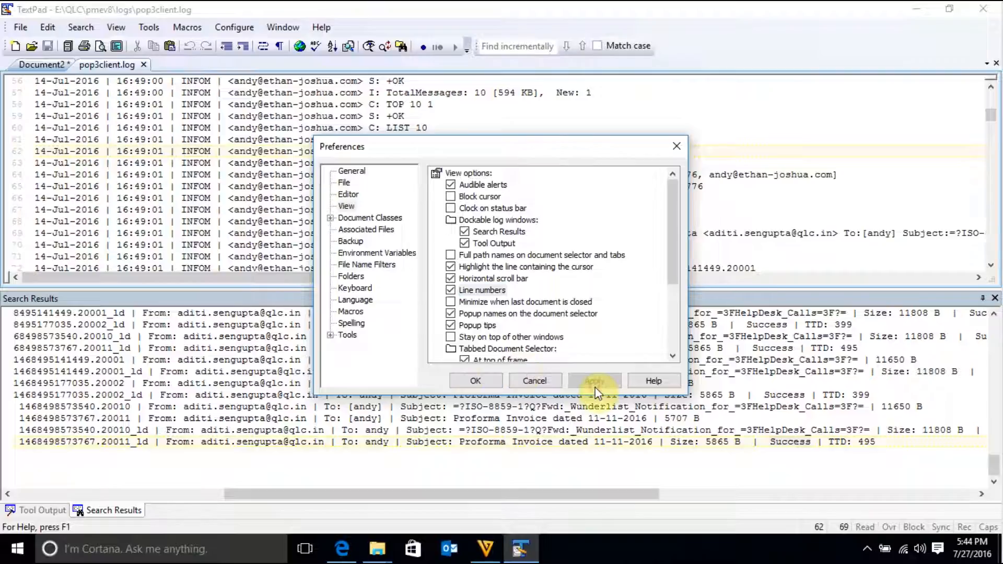
click(487, 380)
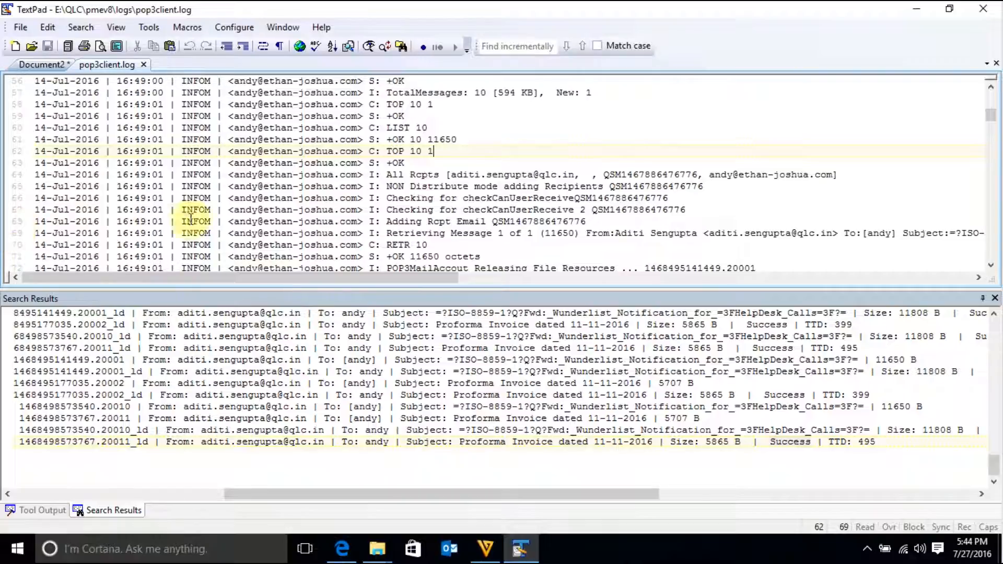
Use Go To with the Line option to jump to line 264 of pop3client.log
drag(988, 119, 988, 174)
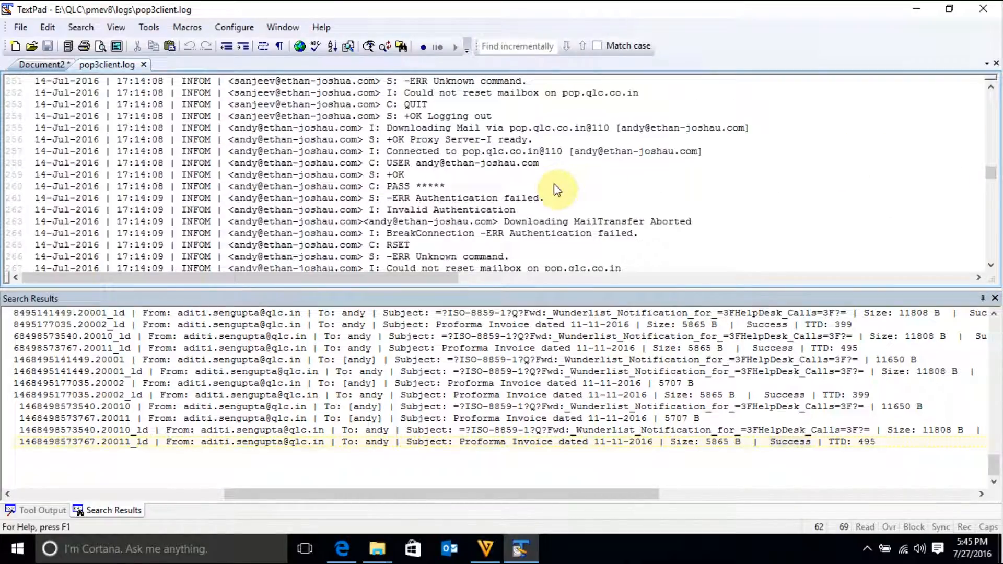
click(77, 31)
click(130, 159)
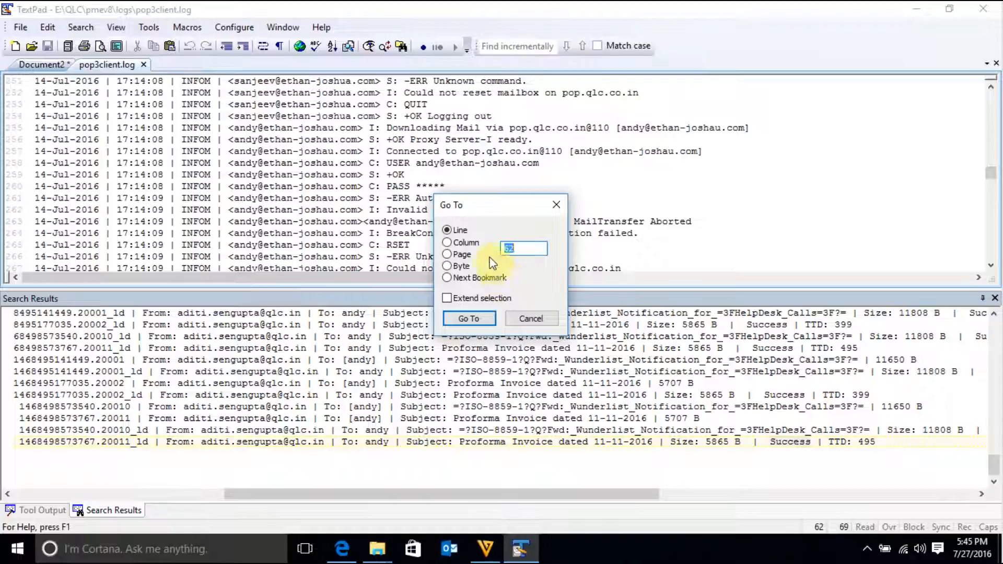
click(464, 254)
click(474, 278)
click(455, 230)
click(534, 249)
text(264)
key(BackSpace)
key(BackSpace)
key(BackSpace)
key(BackSpace)
key(BackSpace)
text(264)
click(455, 317)
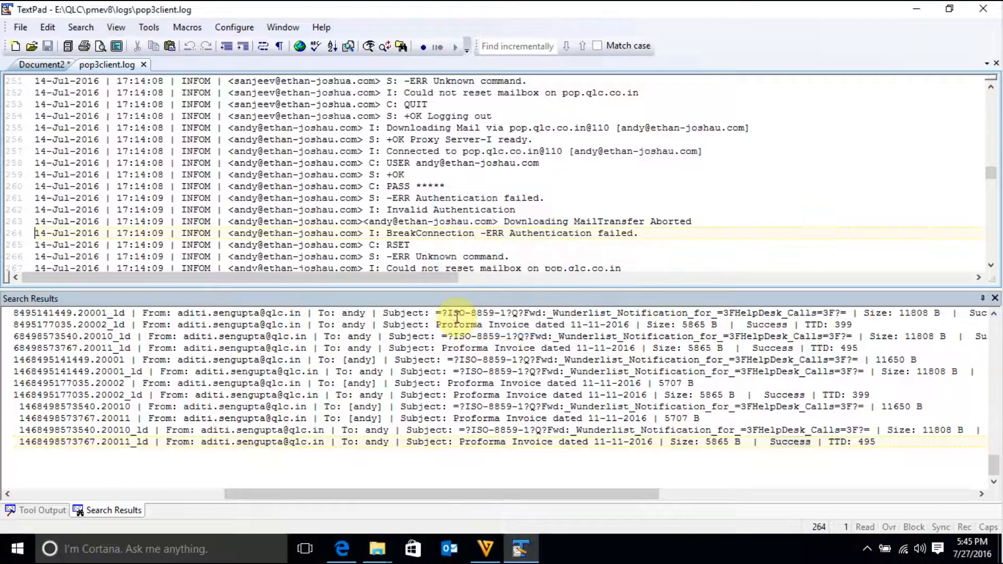